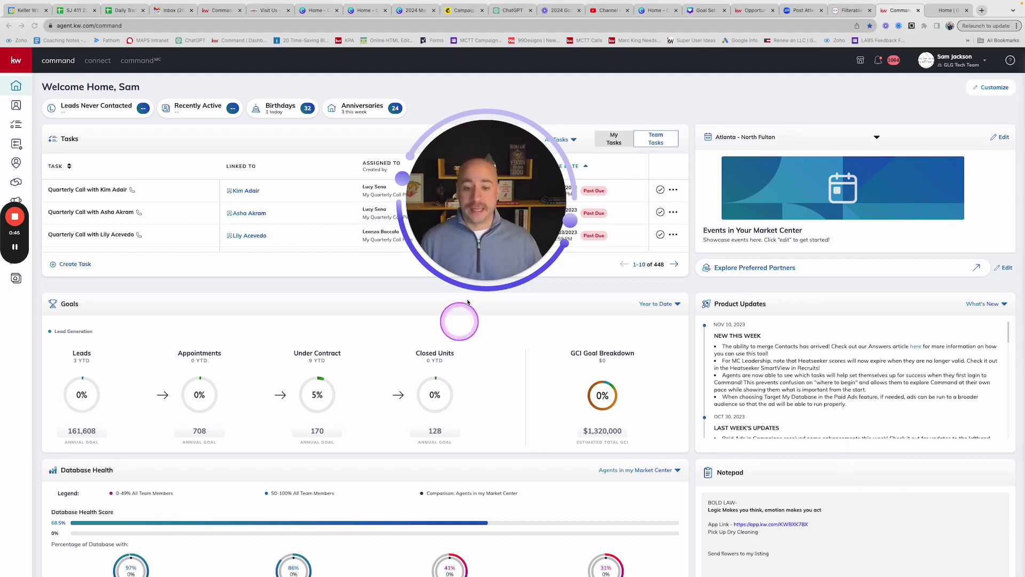
# - Expand the navigation sidebar and go to SmartPlans, listing the team's 125 plans
pyautogui.click(475, 280)
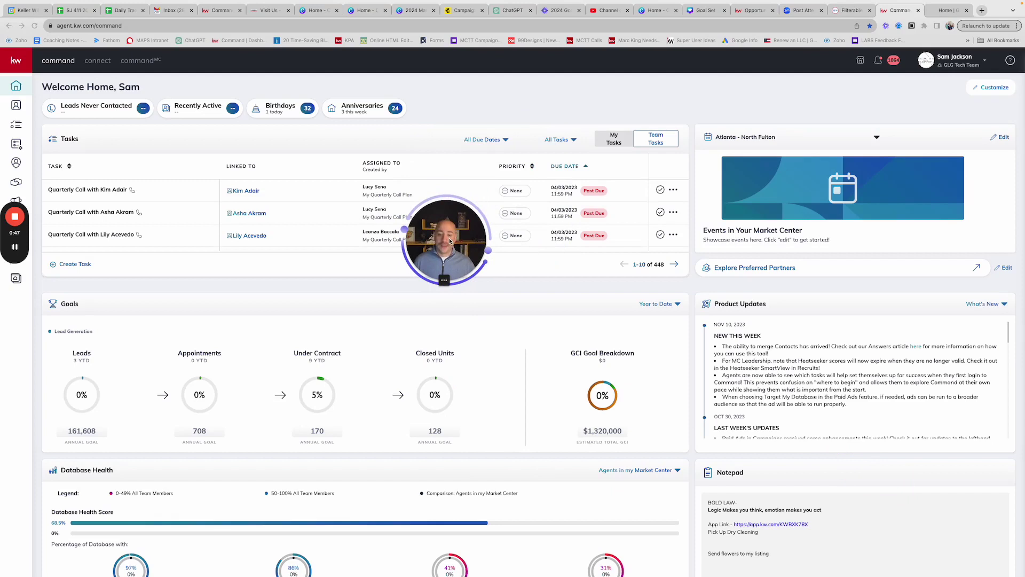
pyautogui.moveTo(456, 276); pyautogui.dragTo(968, 520)
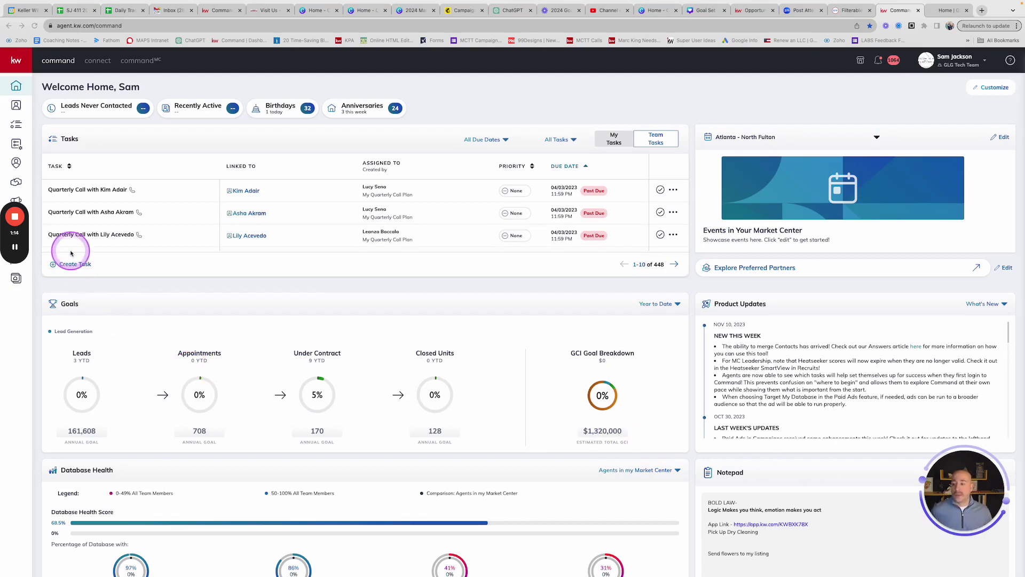
pyautogui.moveTo(9, 206)
pyautogui.moveTo(11, 202); pyautogui.dragTo(17, 435)
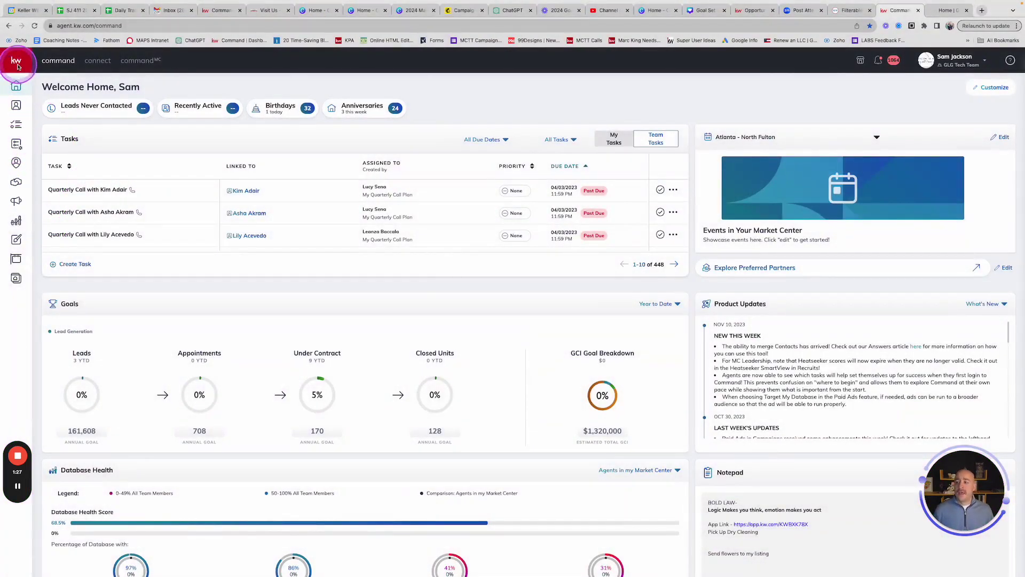
pyautogui.moveTo(42, 152)
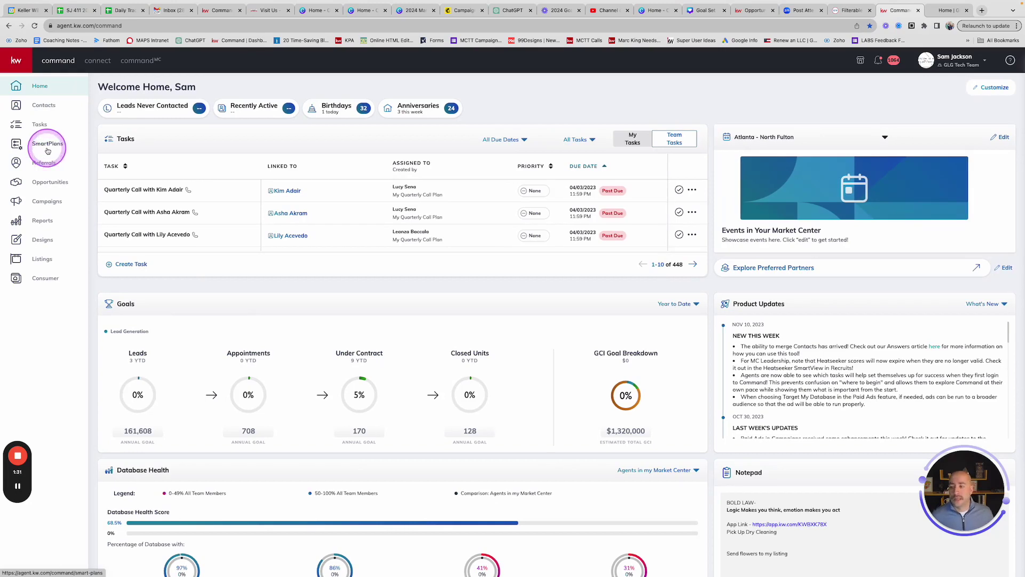
pyautogui.click(44, 149)
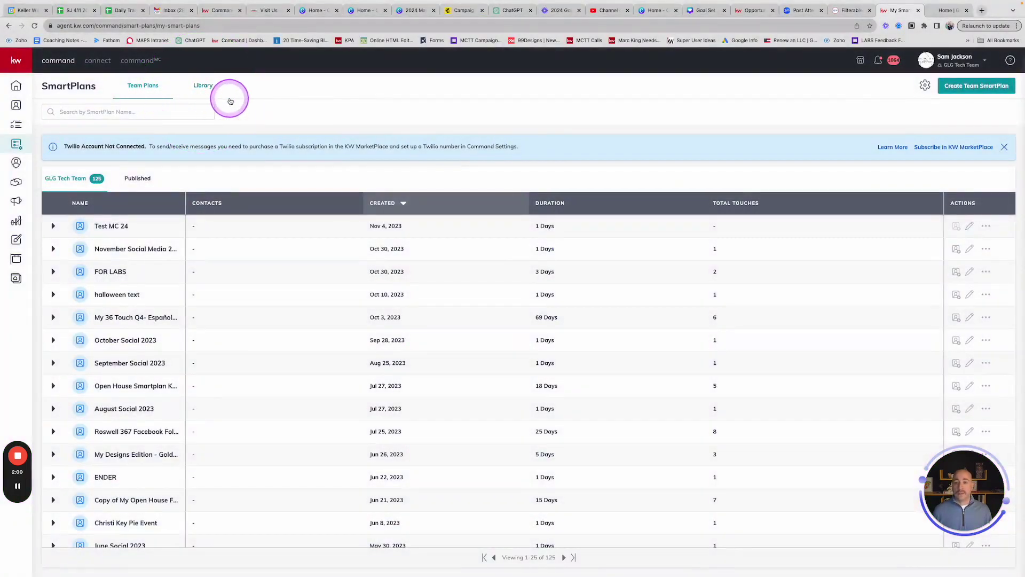
# - Switch to the SmartPlans Library of Featured and Keller Williams plans and start a search
pyautogui.click(202, 88)
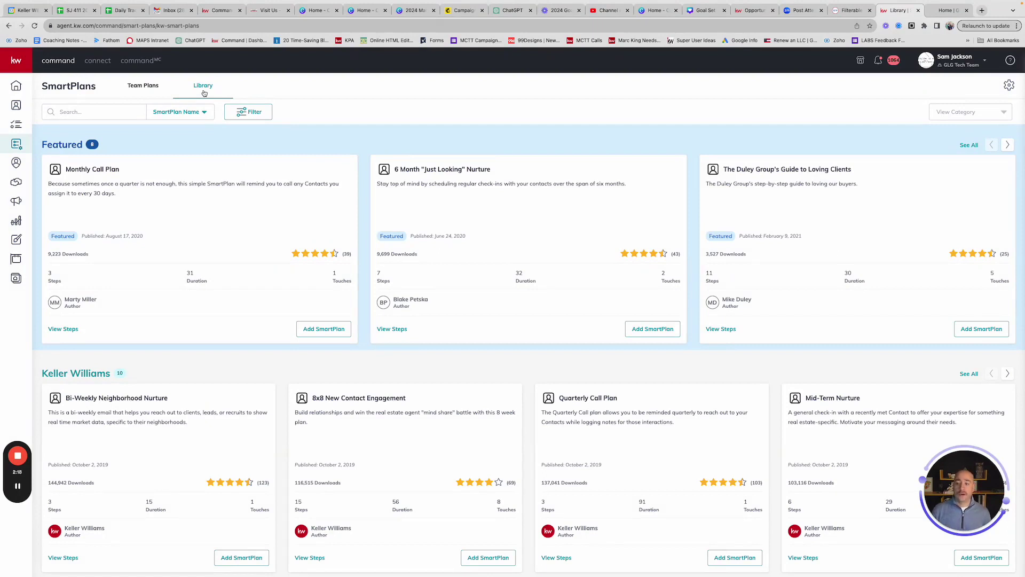
pyautogui.click(204, 93)
pyautogui.click(76, 112)
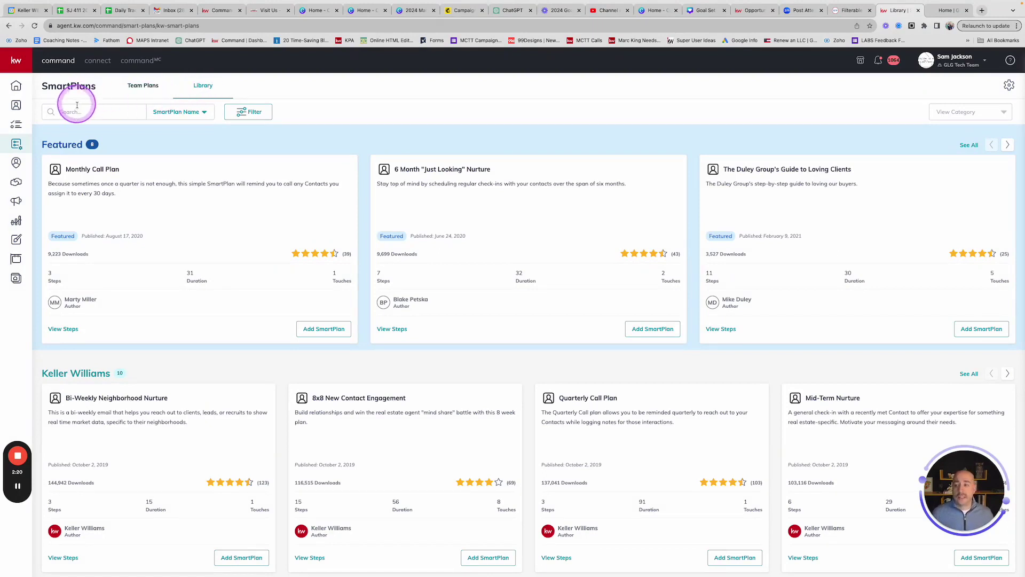
pyautogui.click(152, 106)
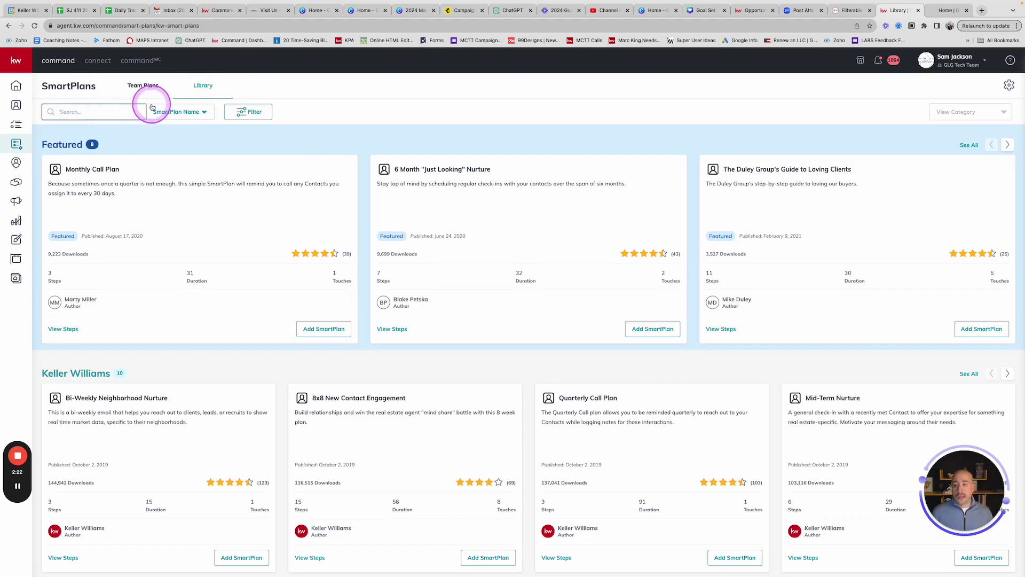
# - Search the library for '2024 GLG', briefly try 'SAV', then switch back to 'GLG'
pyautogui.write('2024 GLG')
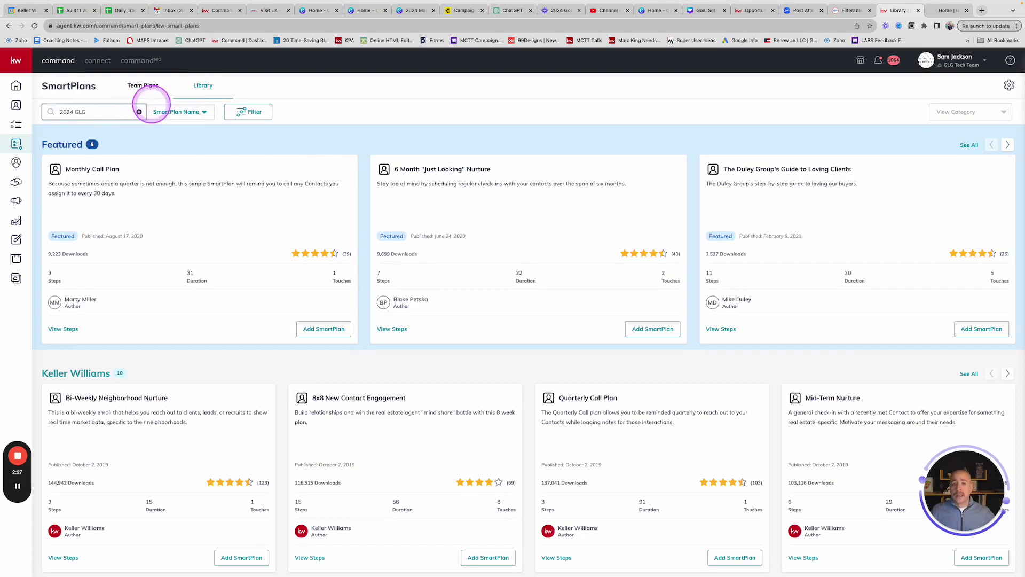
pyautogui.press('Return')
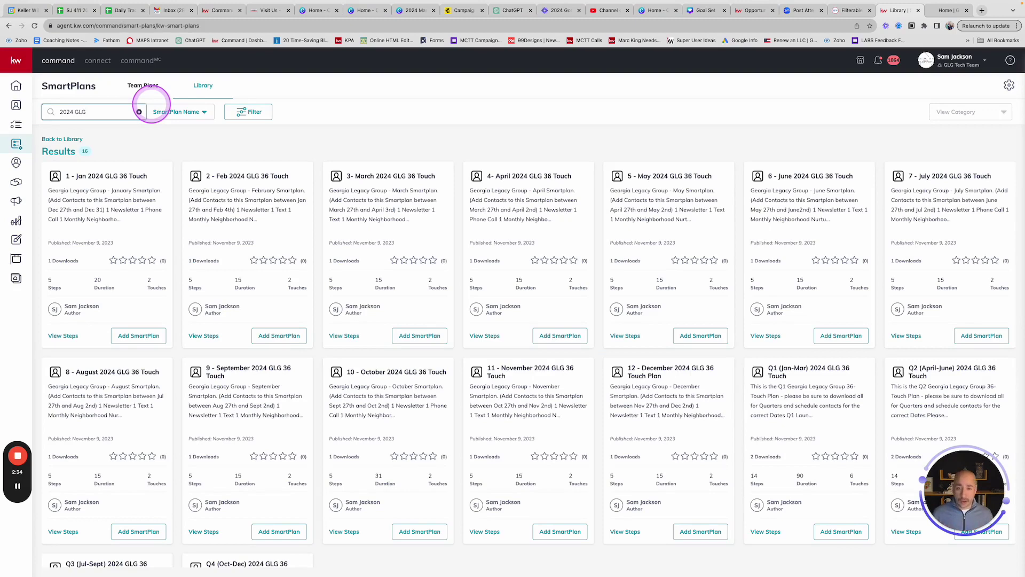
pyautogui.doubleClick(94, 111)
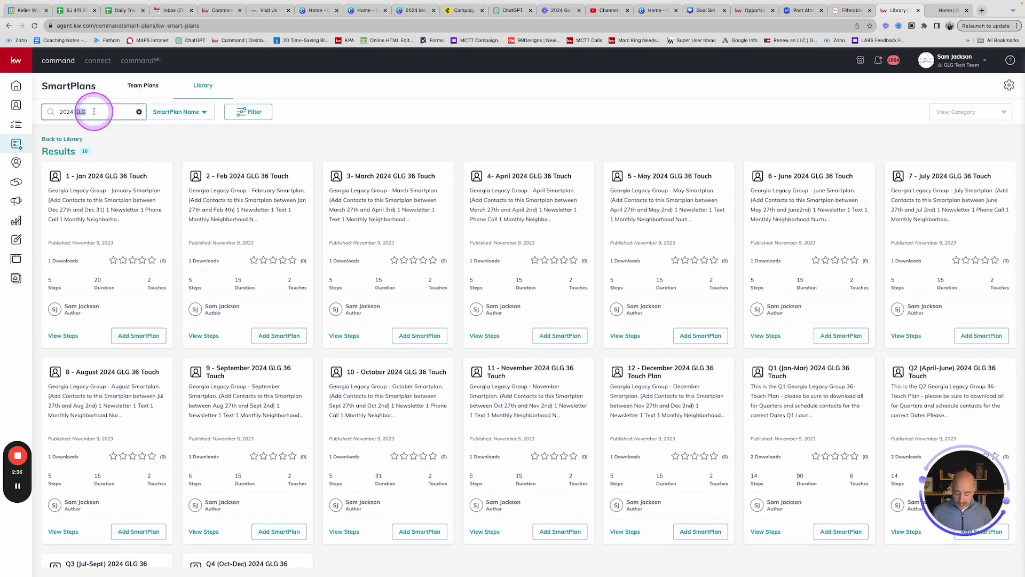
pyautogui.write('SAV')
pyautogui.press('Return')
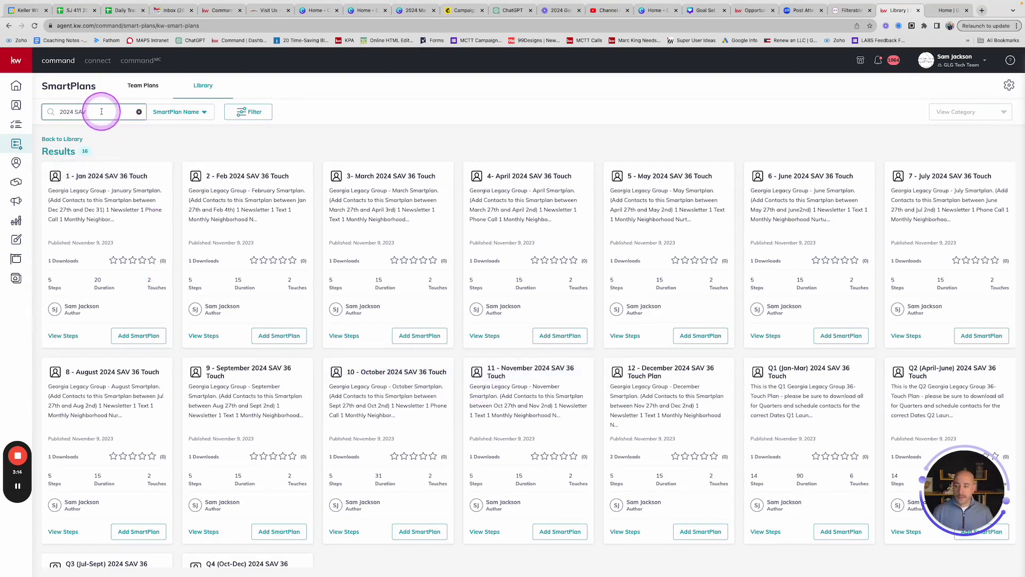
pyautogui.write('GLG')
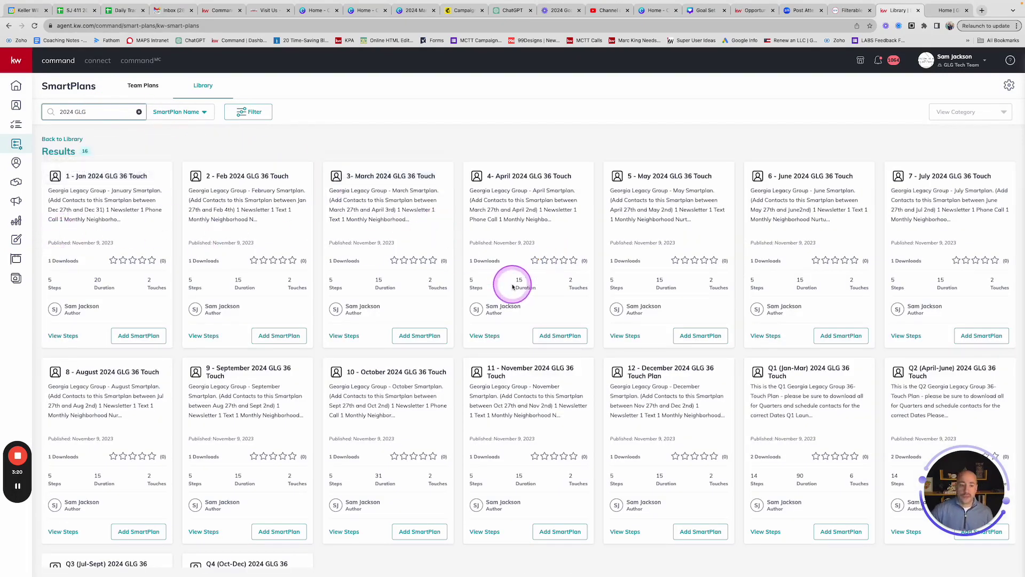
pyautogui.scroll(-3, 508, 284)
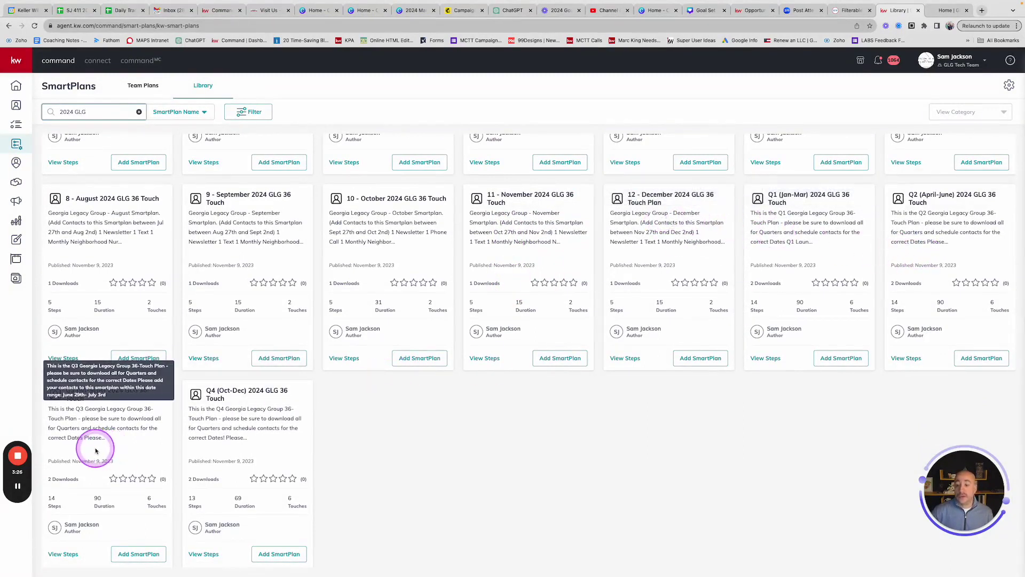
pyautogui.scroll(1, 336, 456)
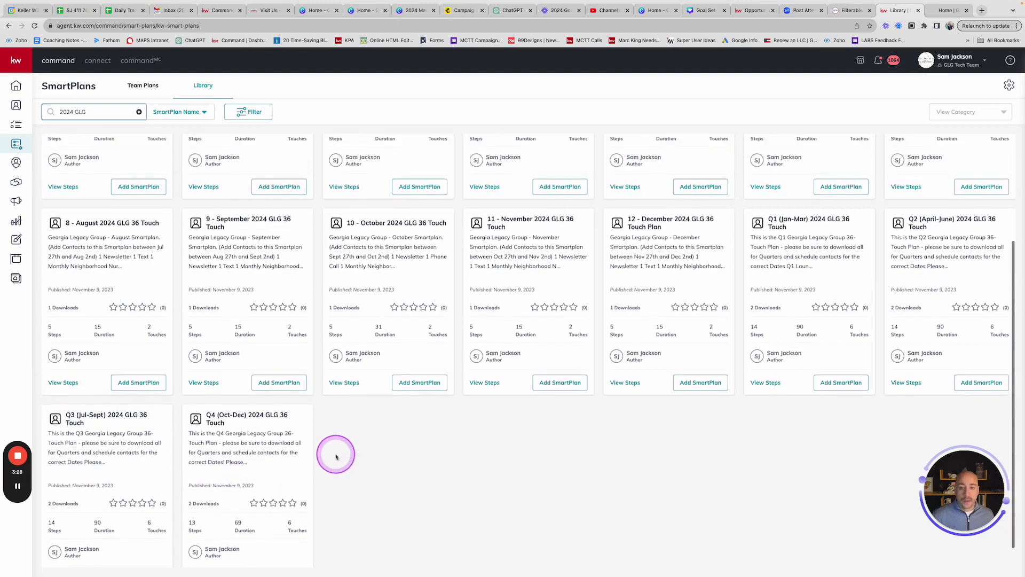
pyautogui.scroll(3, 336, 456)
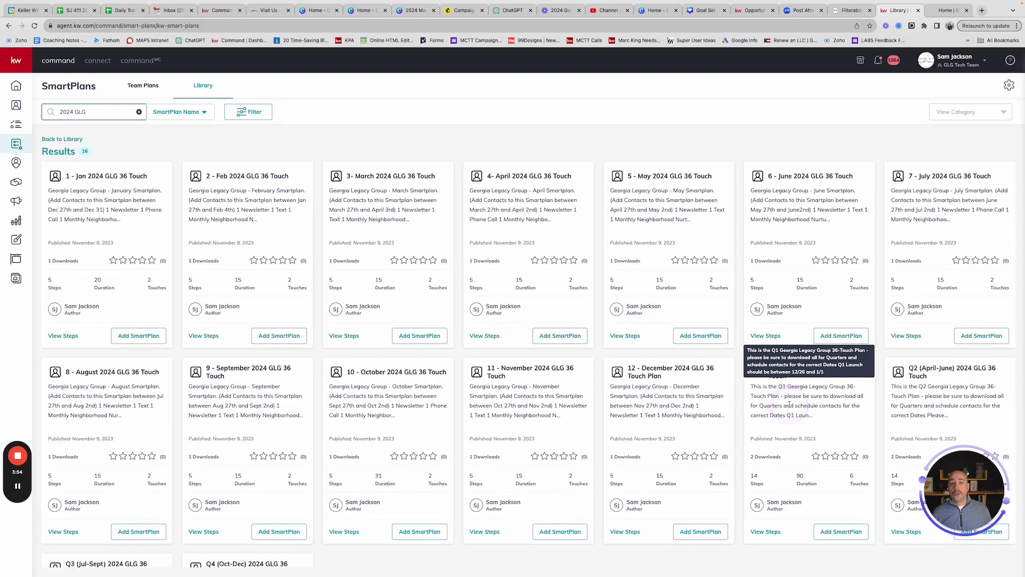
pyautogui.scroll(-3, 787, 405)
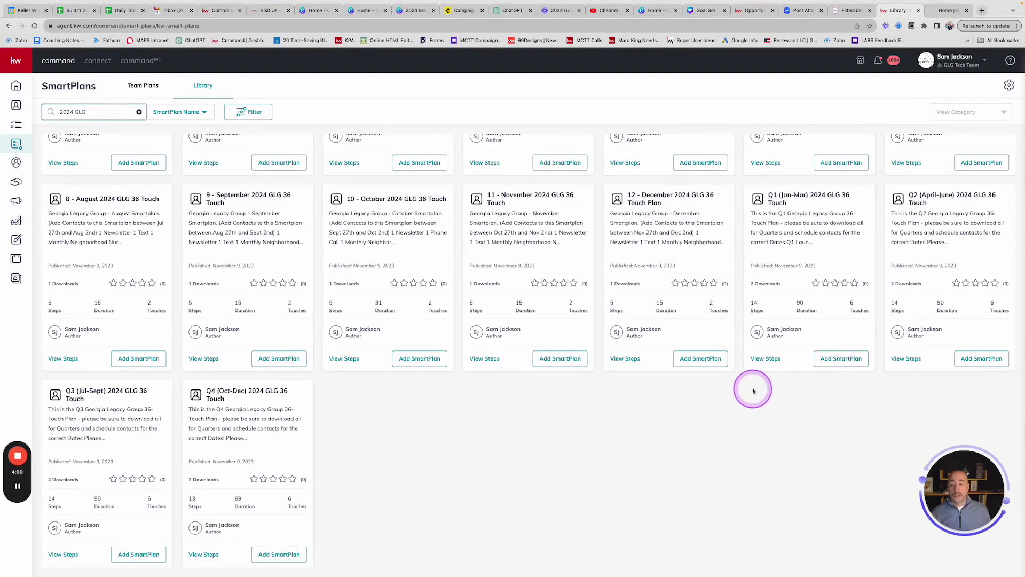
pyautogui.scroll(2, 709, 404)
pyautogui.scroll(1, 710, 406)
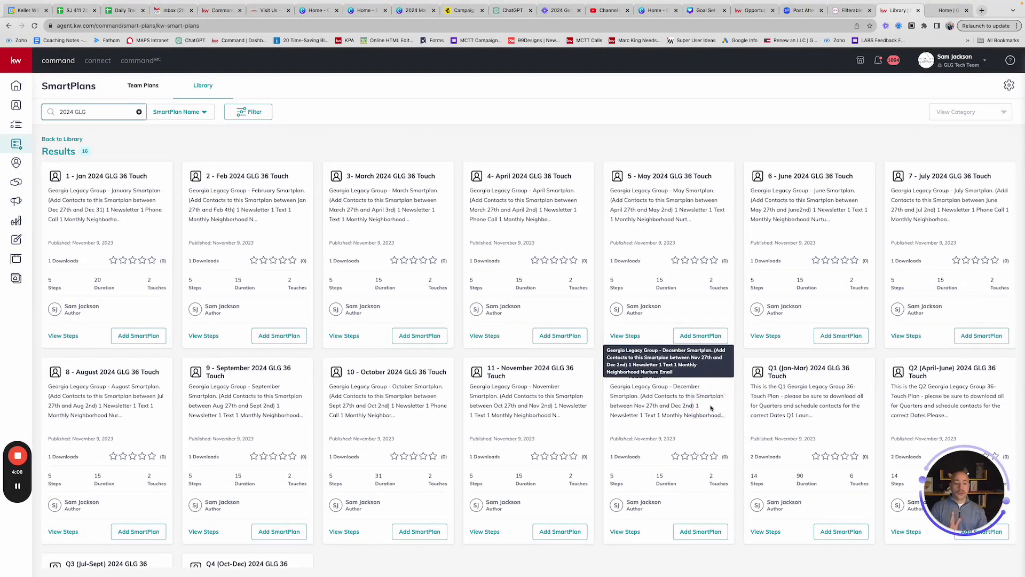
pyautogui.click(698, 396)
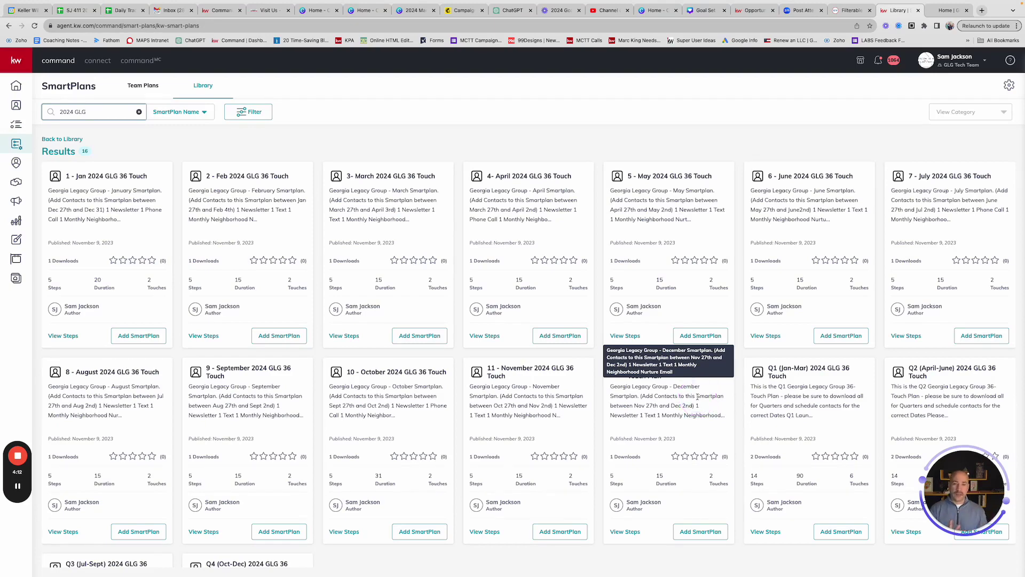
pyautogui.click(291, 243)
pyautogui.click(391, 236)
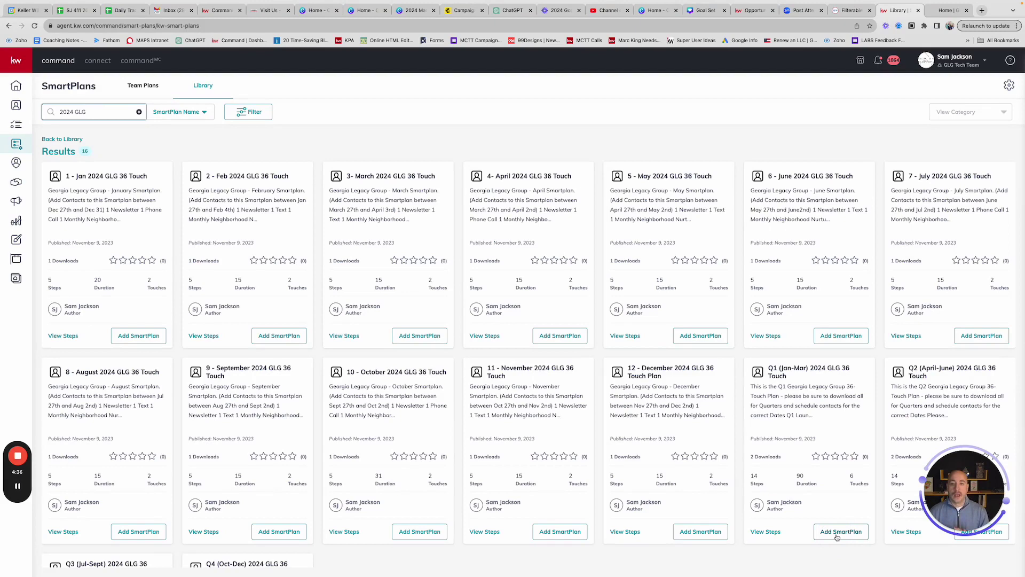
pyautogui.moveTo(836, 503); pyautogui.dragTo(813, 479)
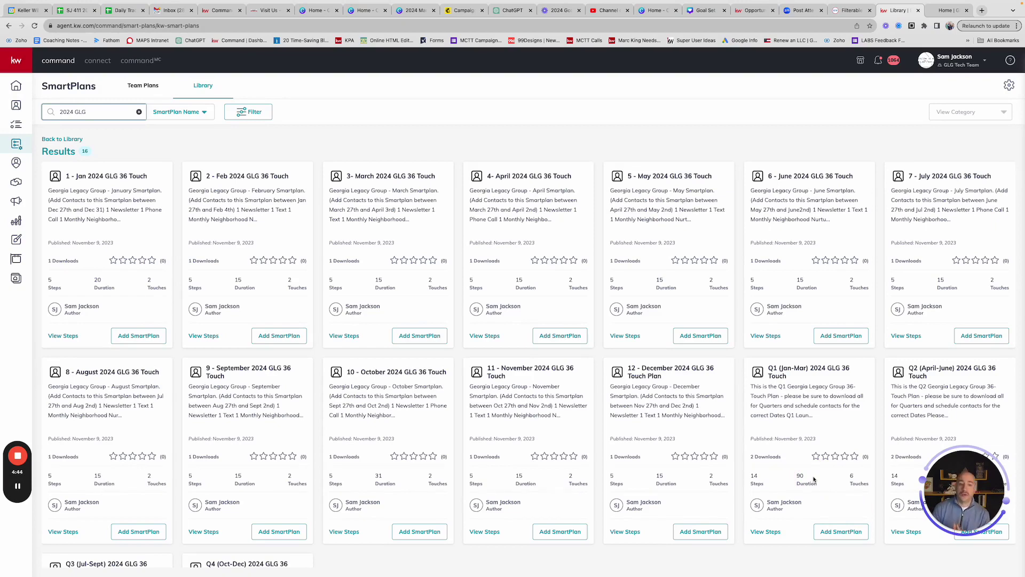
pyautogui.click(806, 433)
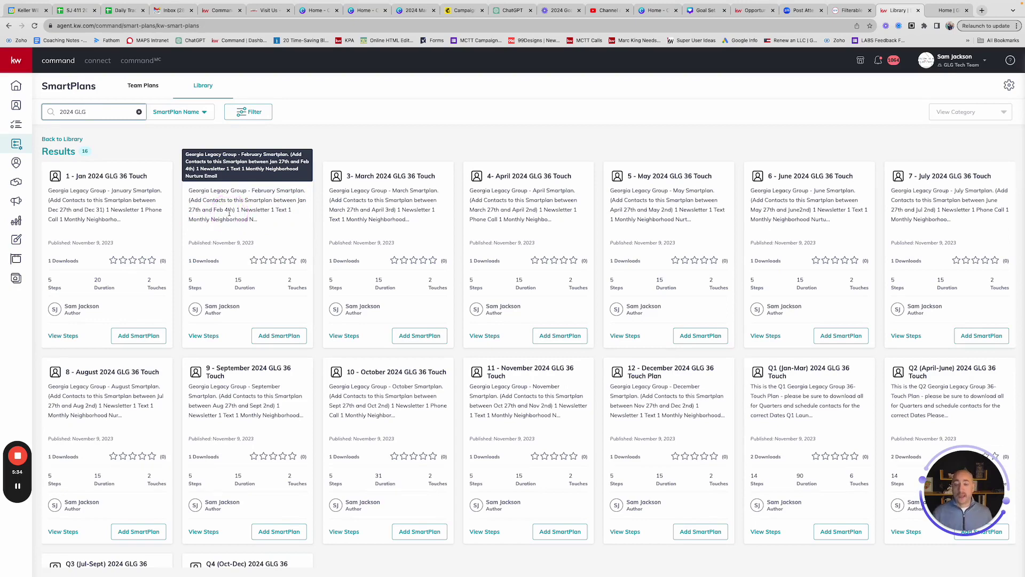
pyautogui.click(218, 252)
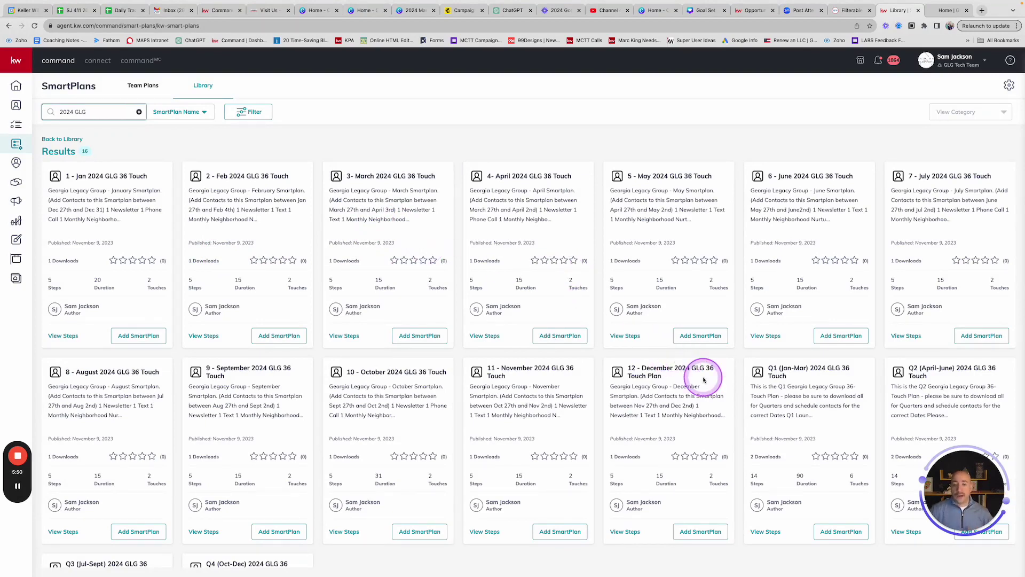
pyautogui.scroll(-3, 747, 381)
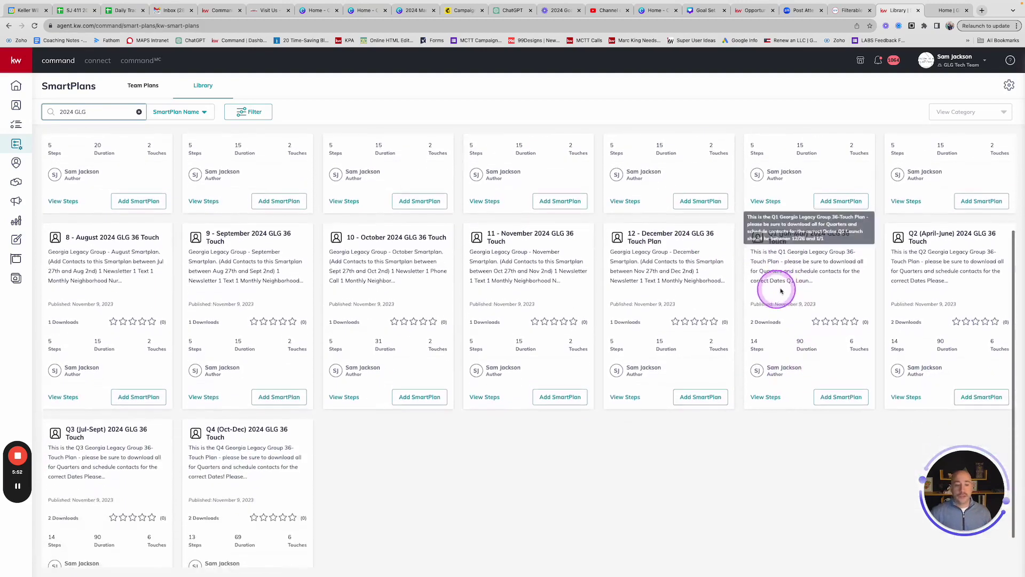
# - Add the Q1 (Jan-Mar) 2024 GLG 36 Touch bundle with My Monthly Neighborhood Nurture
pyautogui.click(838, 394)
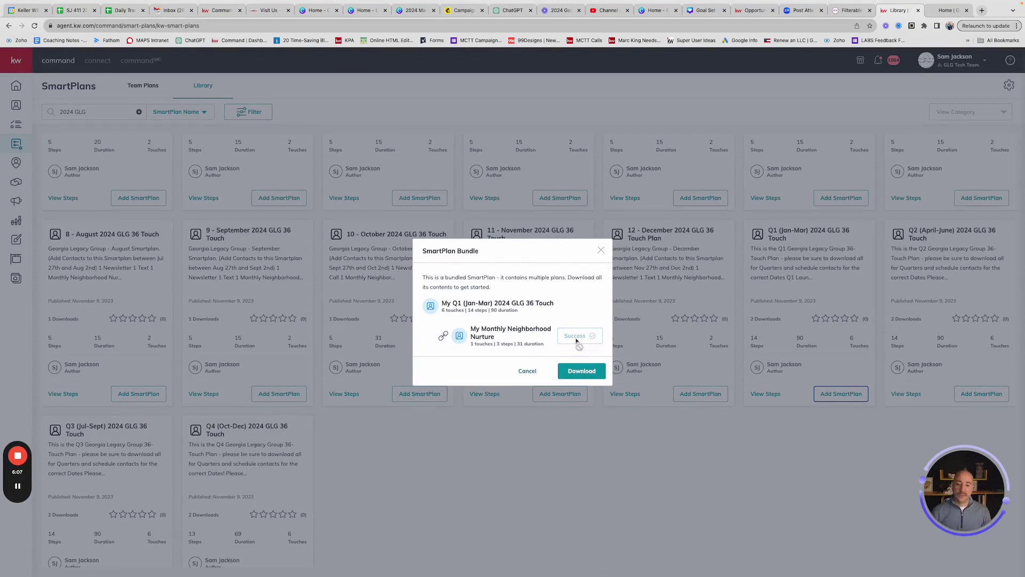
pyautogui.click(582, 371)
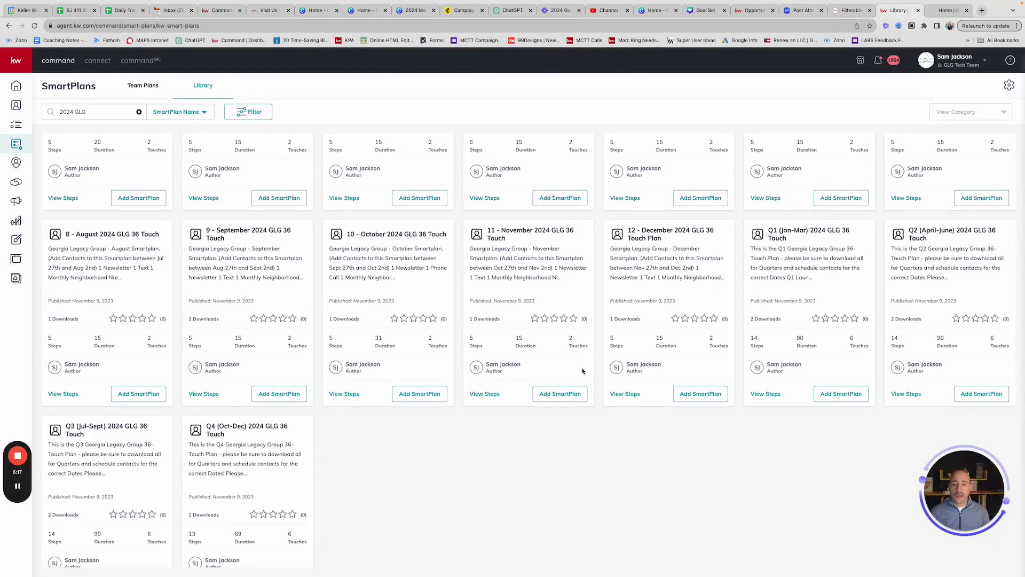
# - Return from Team Plans to the Library and search '2024 GLG', fixing a mistyped 'GLC'
pyautogui.click(149, 87)
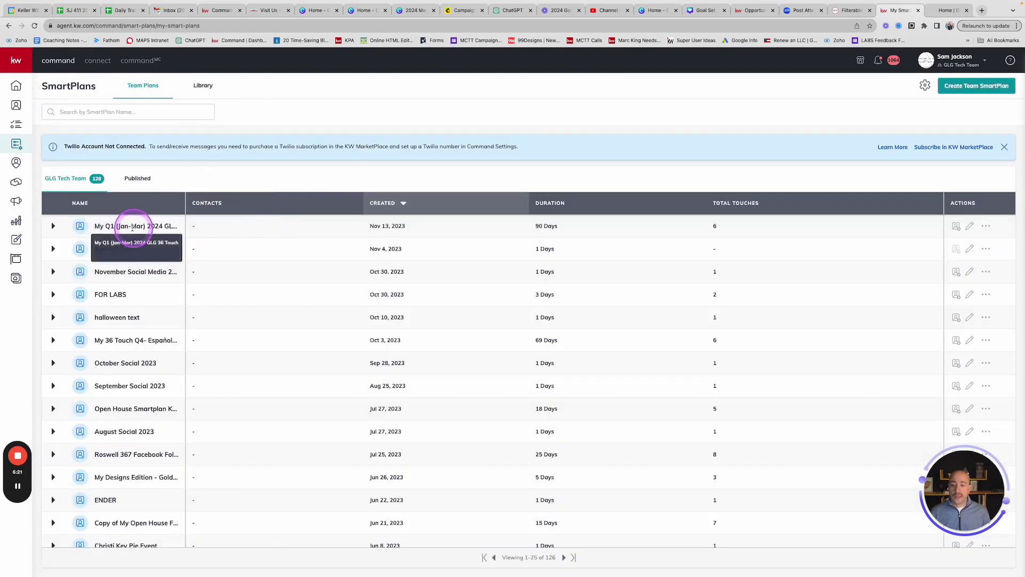
pyautogui.click(203, 86)
pyautogui.click(107, 112)
pyautogui.write('GL')
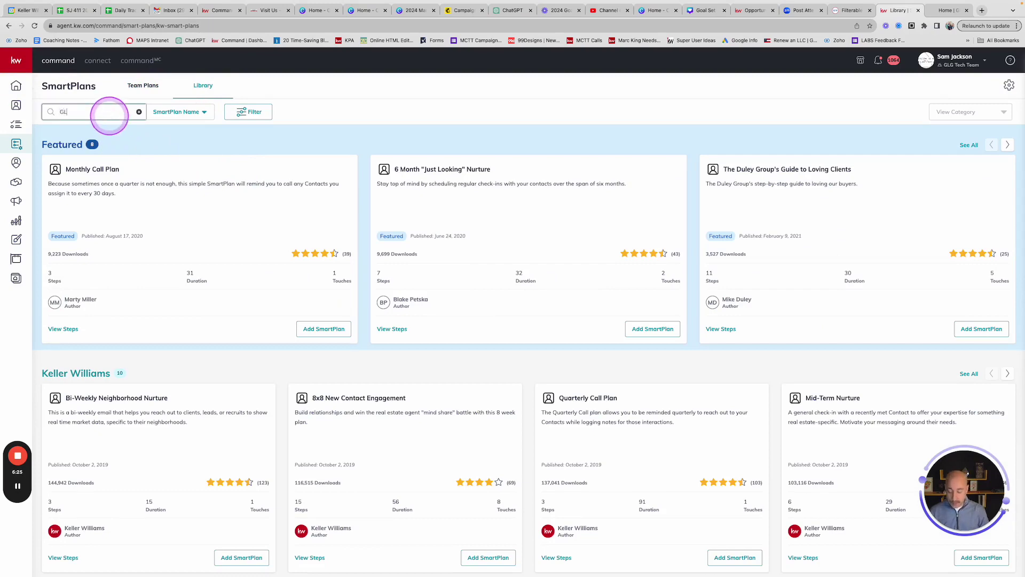
pyautogui.write('C')
pyautogui.press('BackSpace')
pyautogui.write('20')
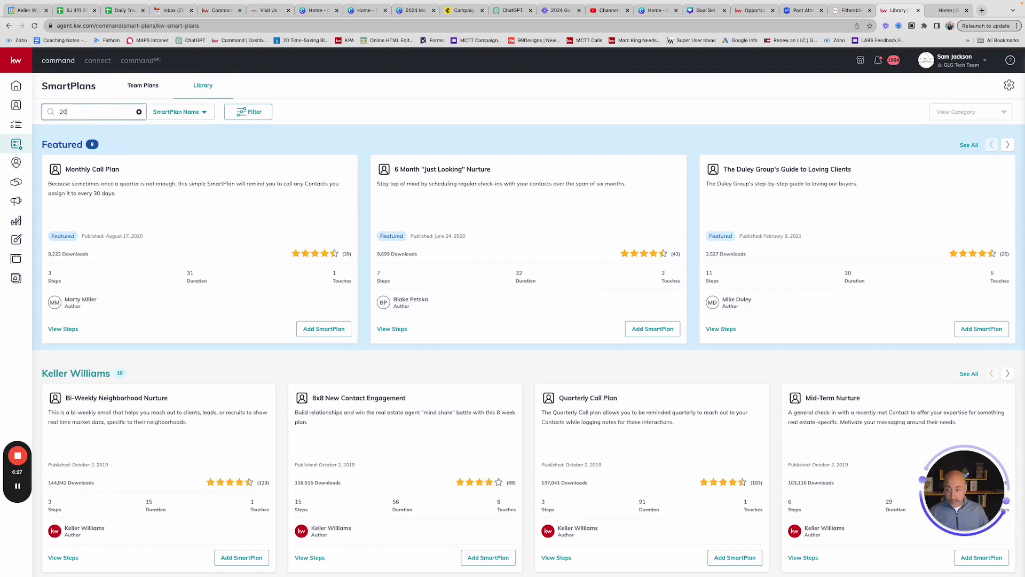
pyautogui.write('24 GLG')
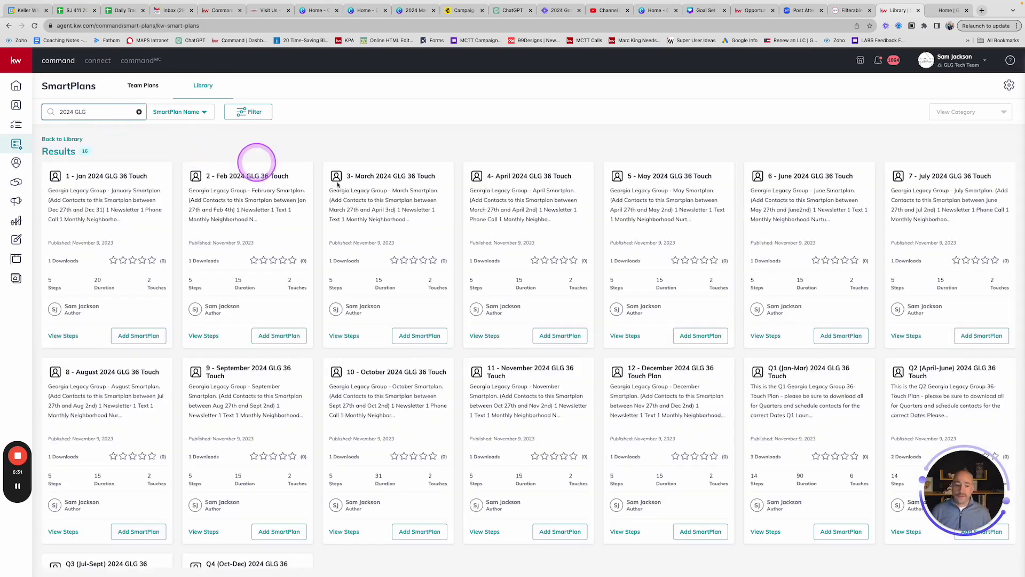
# - Download the Q2, Q3 and Q4 2024 GLG bundles, then view Team Plans, now 129 plans
pyautogui.scroll(-2, 792, 319)
pyautogui.scroll(-2, 791, 319)
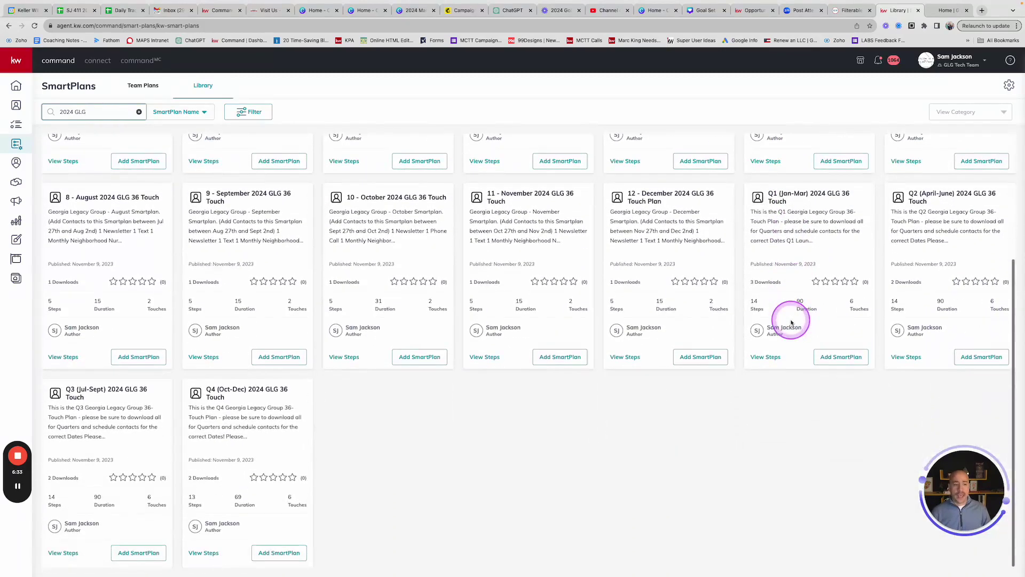
pyautogui.click(986, 357)
pyautogui.click(581, 370)
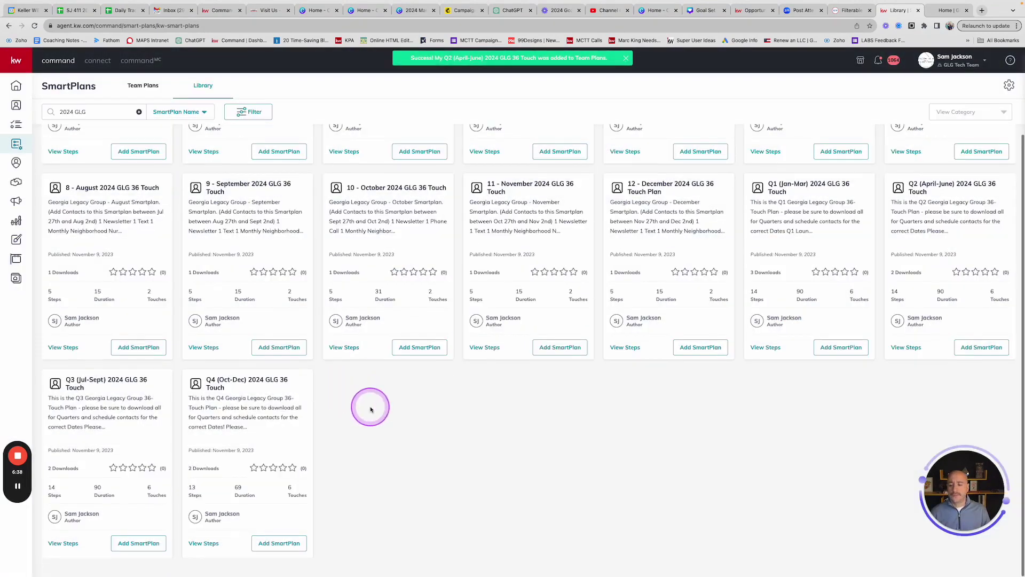
pyautogui.click(144, 543)
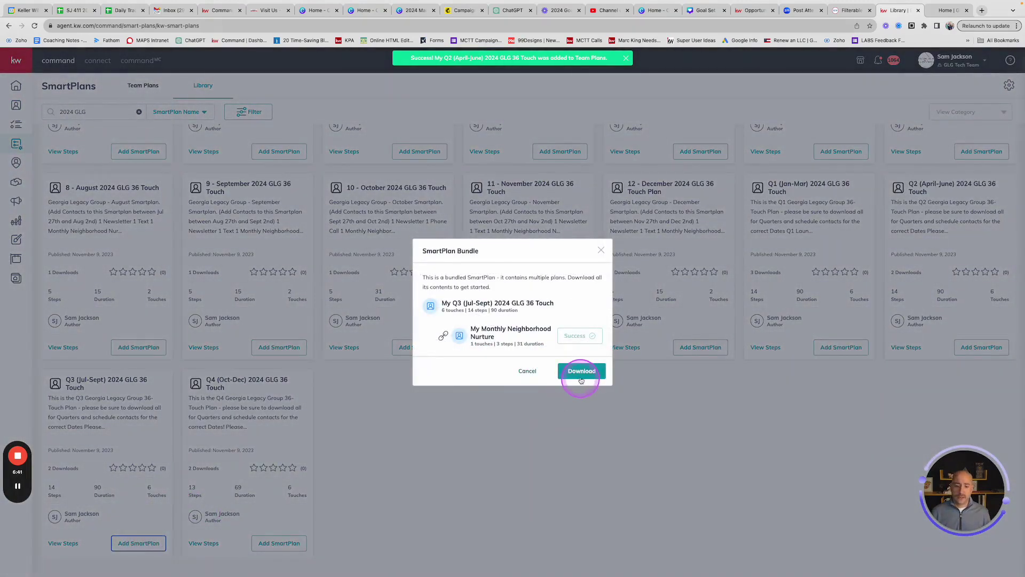
pyautogui.click(581, 371)
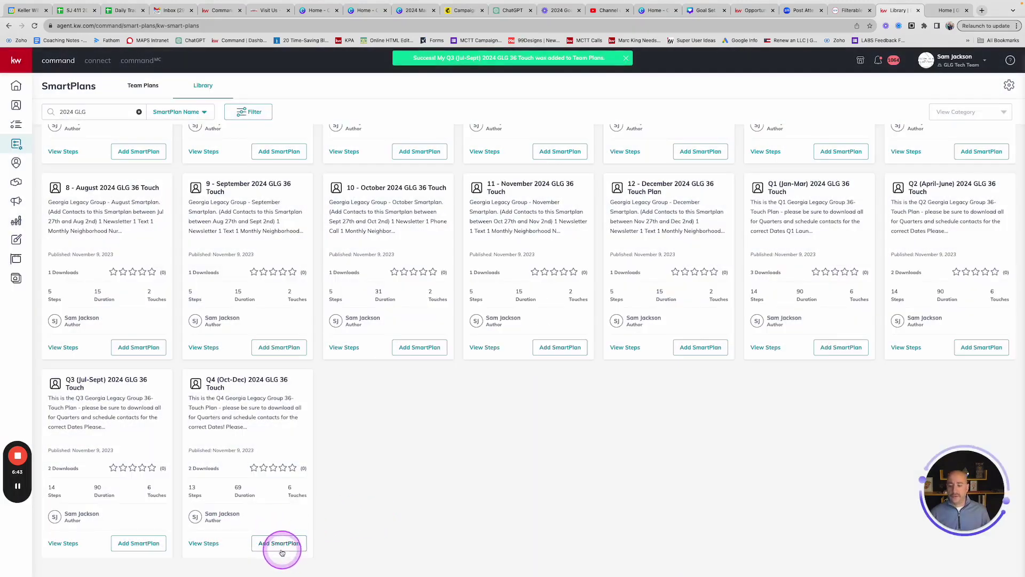
pyautogui.click(274, 545)
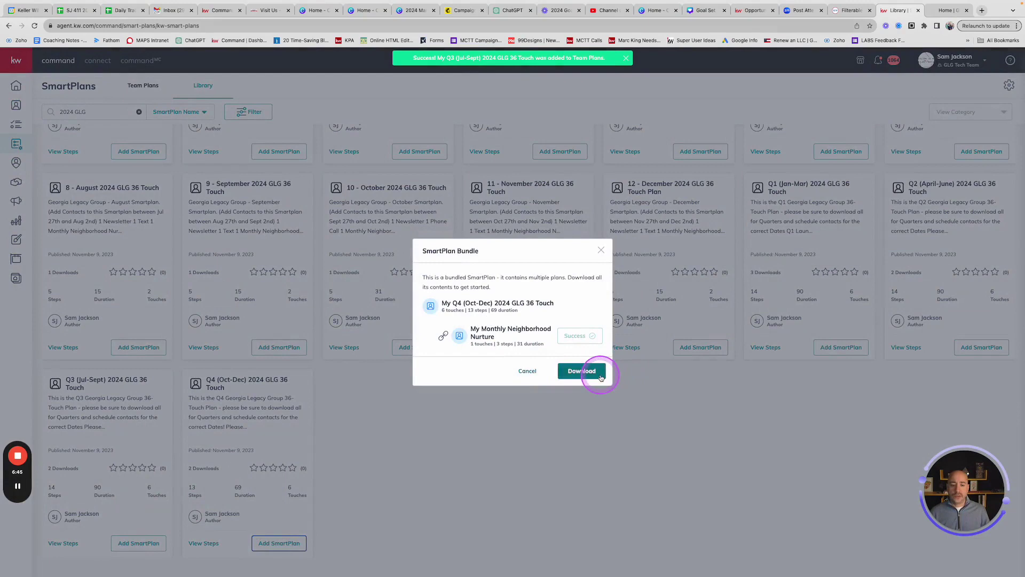
pyautogui.click(601, 377)
pyautogui.scroll(3, 502, 390)
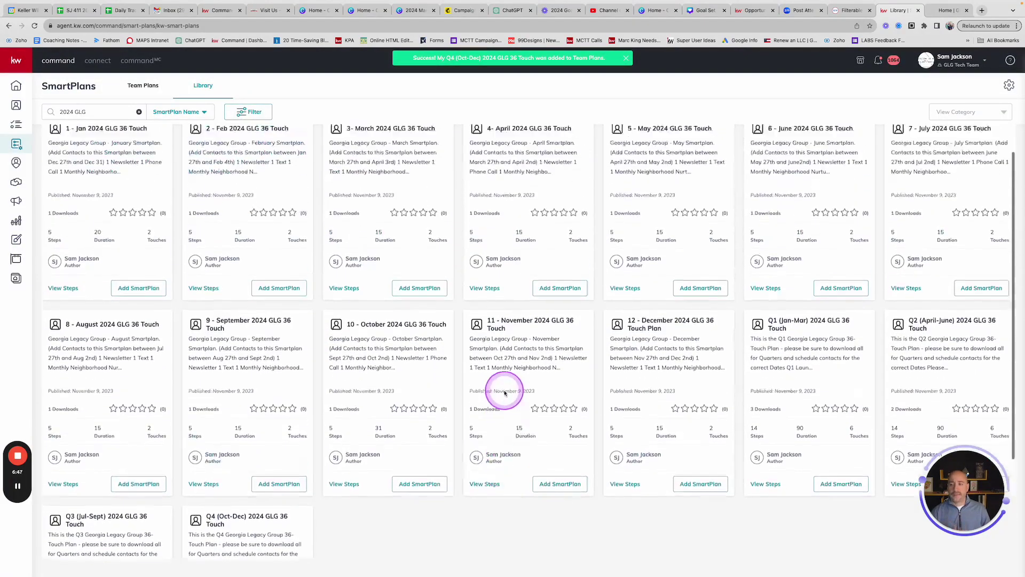
pyautogui.click(142, 86)
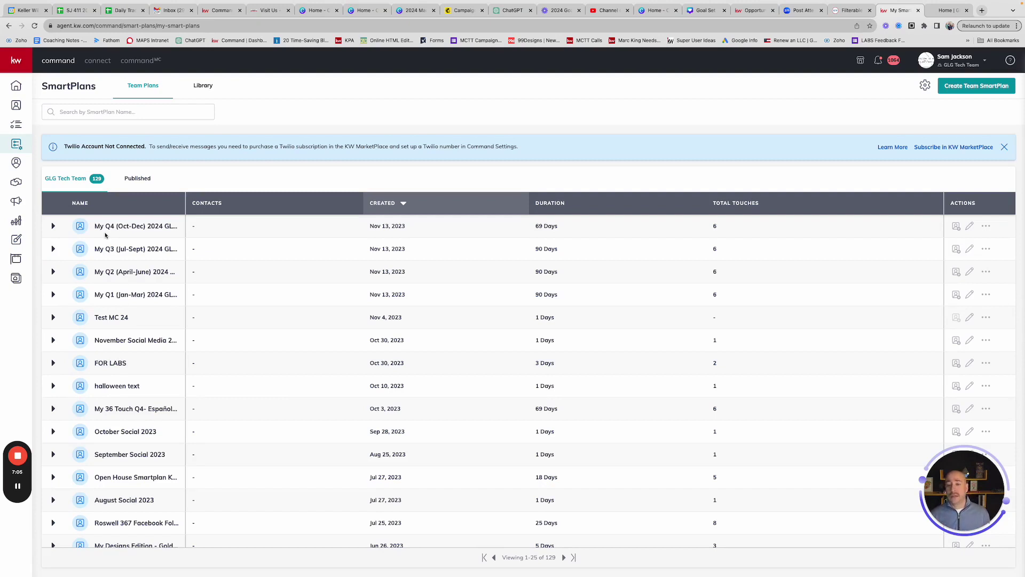
# - Go to GLG Tech Team's Contacts, showing The Office SmartView with 25 contacts
pyautogui.click(107, 238)
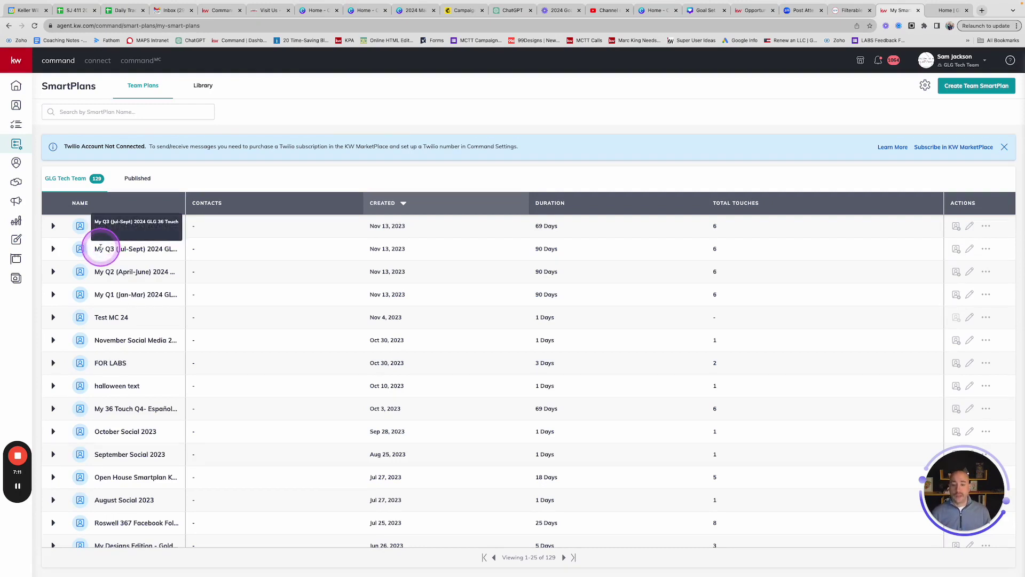
pyautogui.click(17, 107)
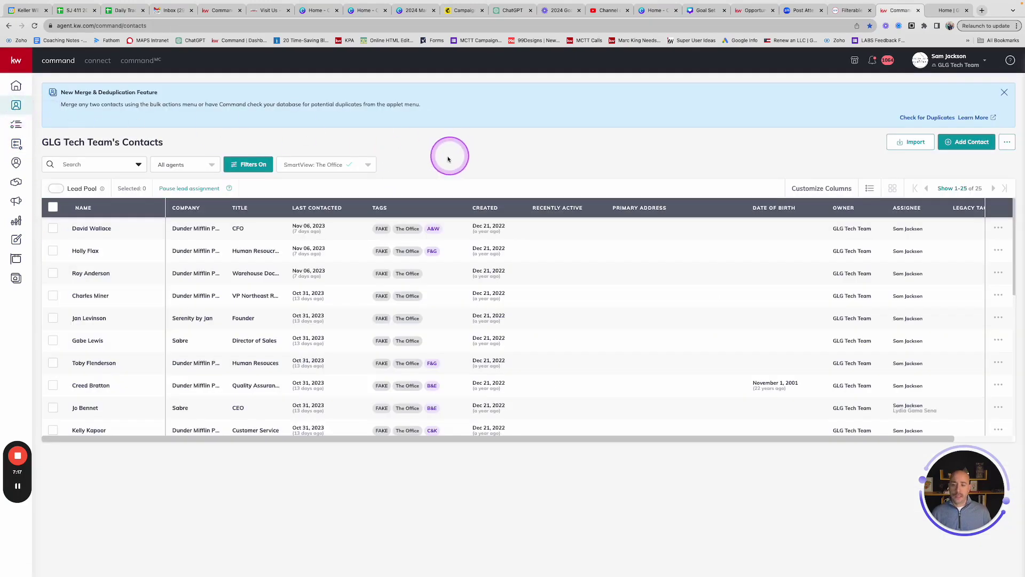
# - Set the contacts list to show 500 contacts per page
pyautogui.click(956, 189)
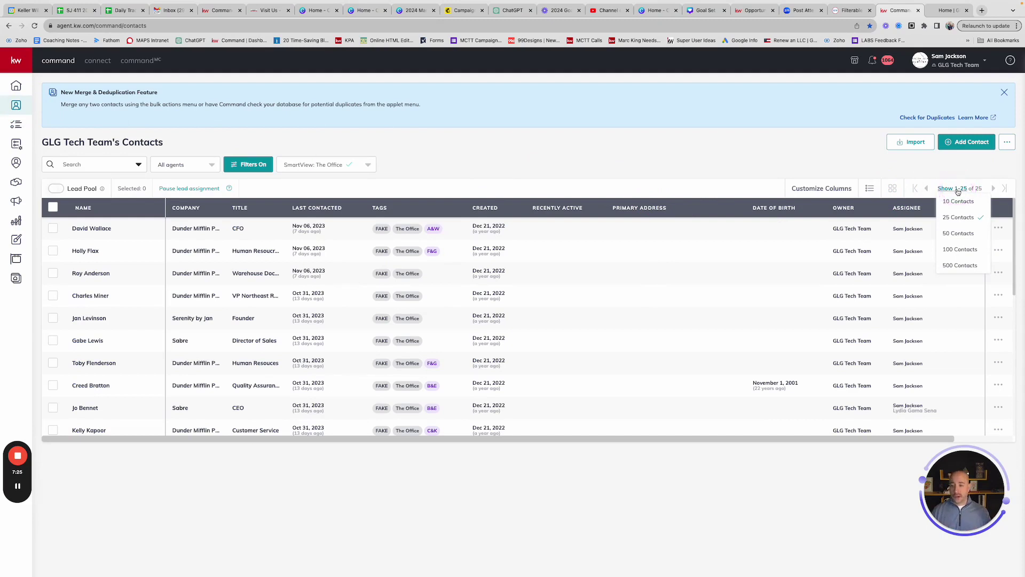
pyautogui.moveTo(957, 213); pyautogui.dragTo(954, 269)
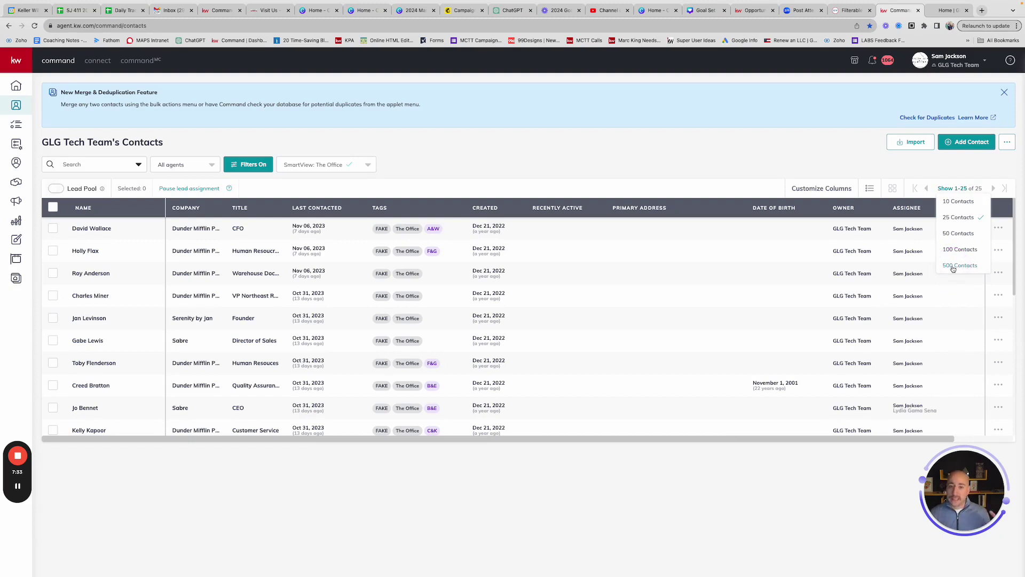
pyautogui.moveTo(953, 268); pyautogui.dragTo(959, 266)
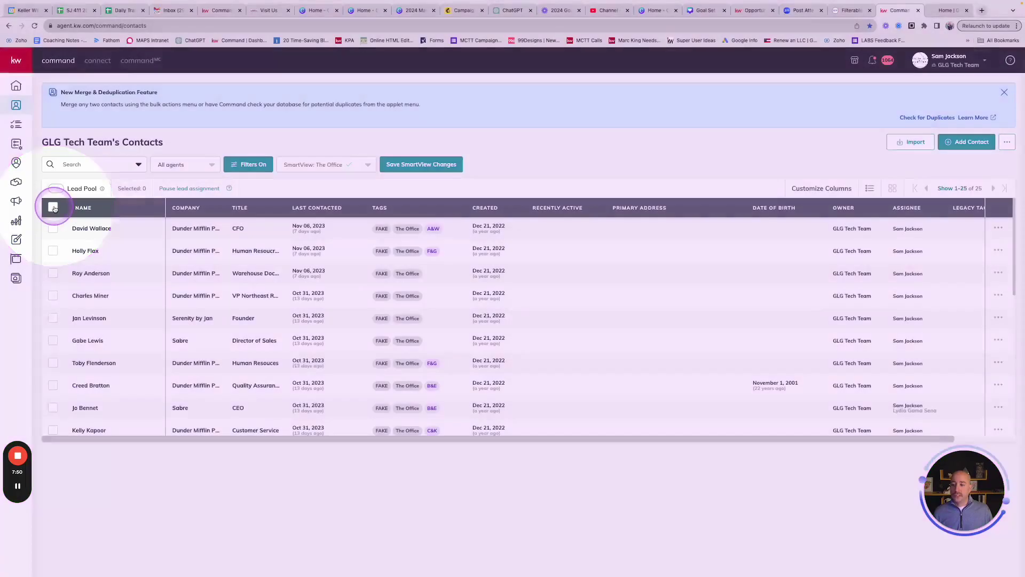
# - Select all 25 Office SmartView contacts and bring up the Select Bulk Action list
pyautogui.click(53, 208)
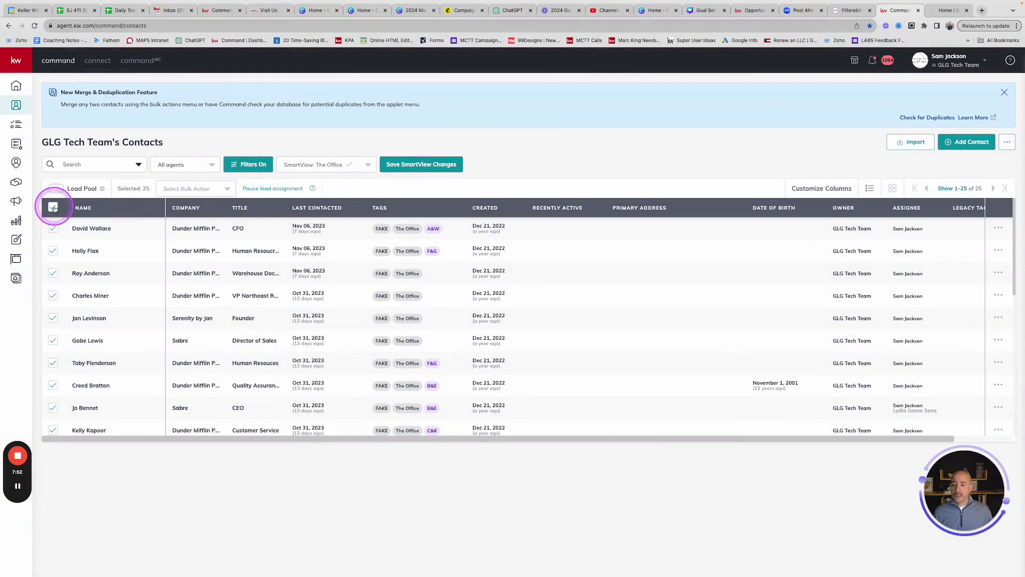
pyautogui.scroll(-3, 83, 357)
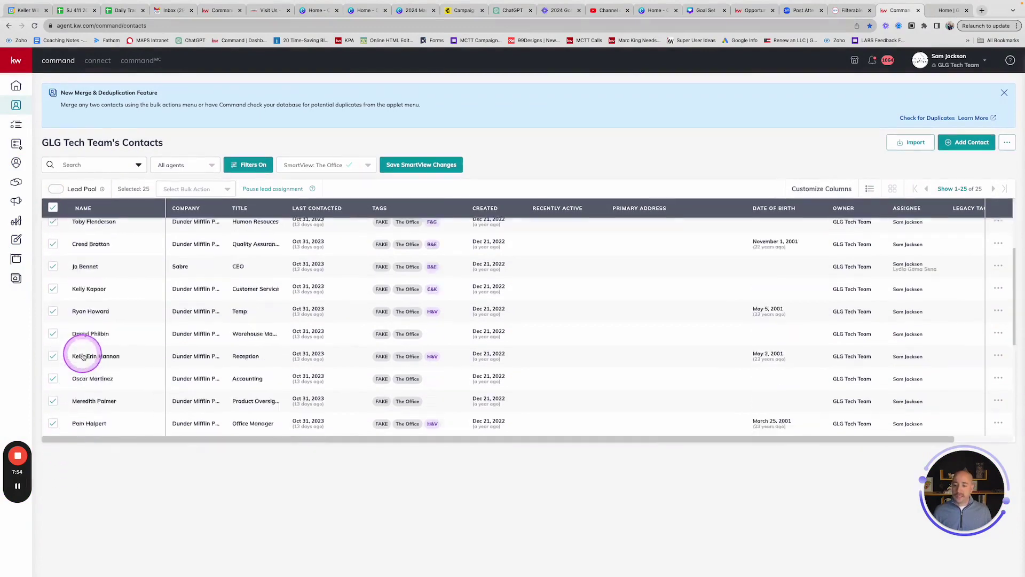
pyautogui.scroll(-2, 83, 357)
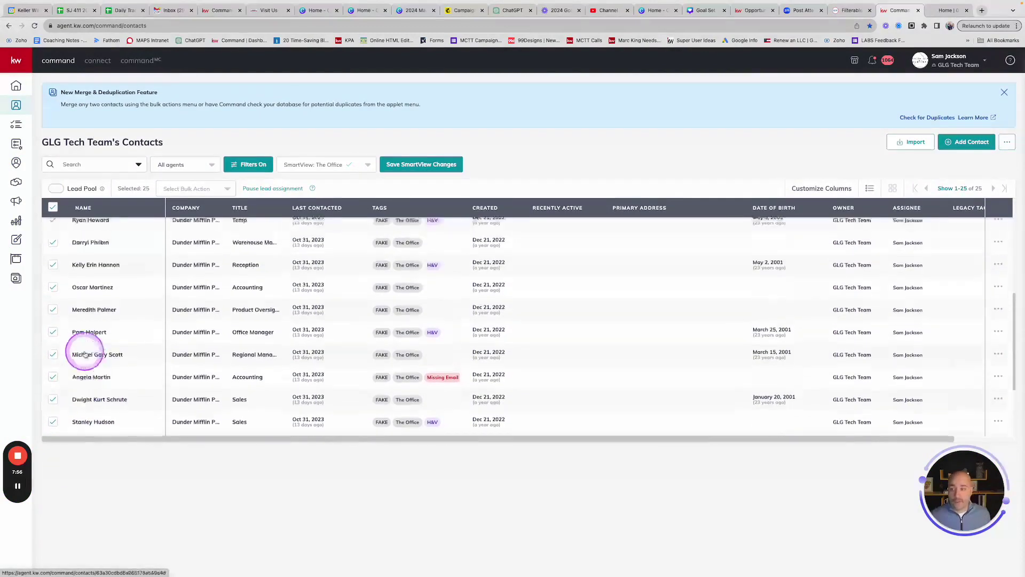
pyautogui.scroll(5, 84, 355)
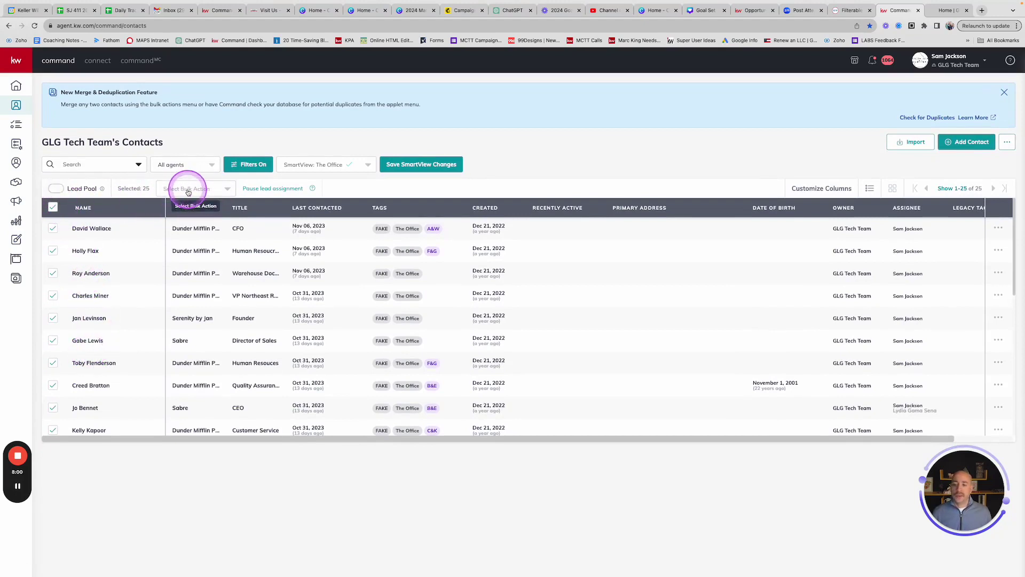
pyautogui.click(52, 208)
pyautogui.click(51, 207)
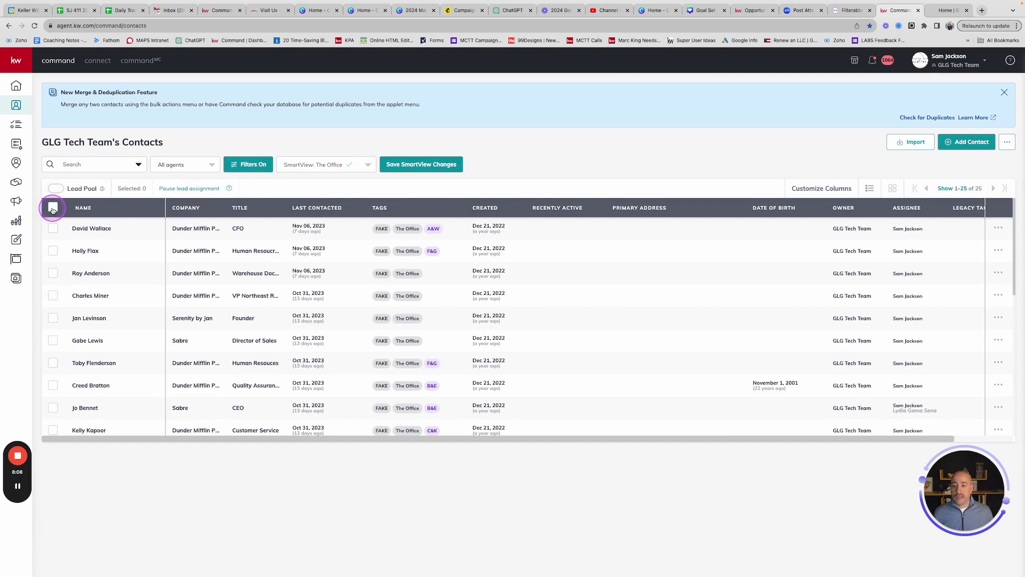
pyautogui.scroll(-1, 52, 209)
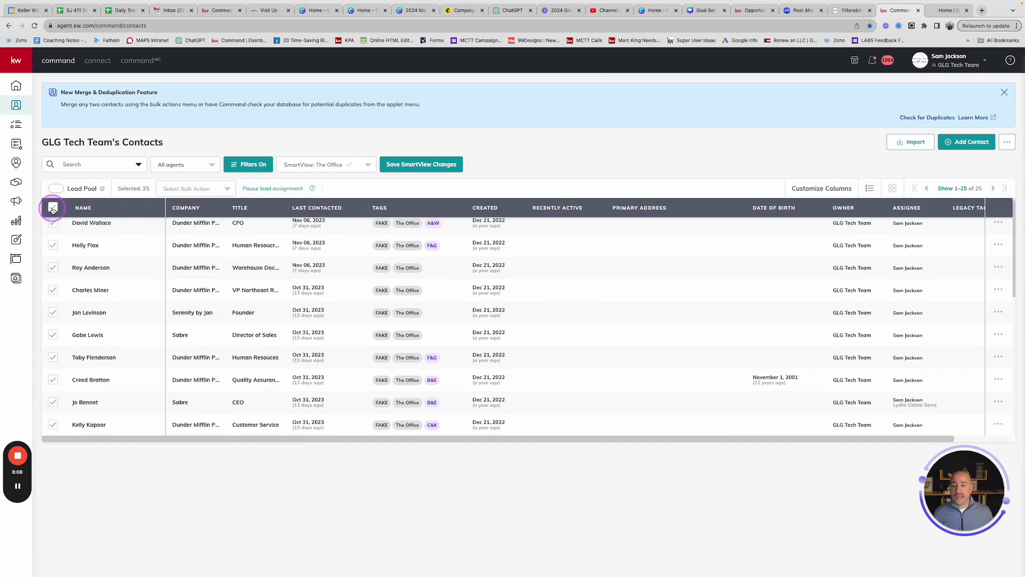
pyautogui.click(191, 190)
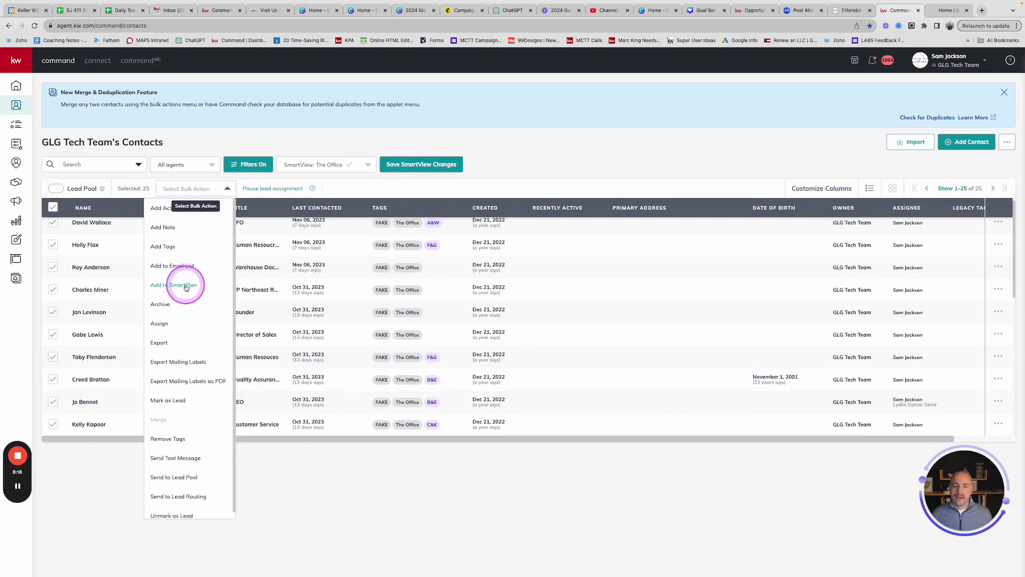
# - Choose Add to SmartPlan and select My Q1 (Jan-Mar) 2024 GLG 36 Touch for the contacts
pyautogui.click(186, 287)
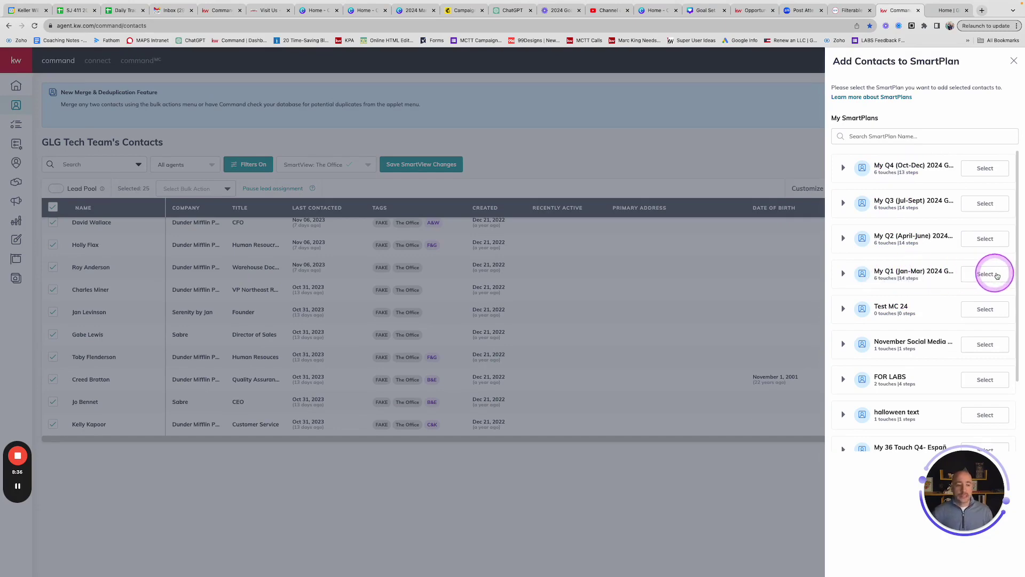
pyautogui.click(985, 274)
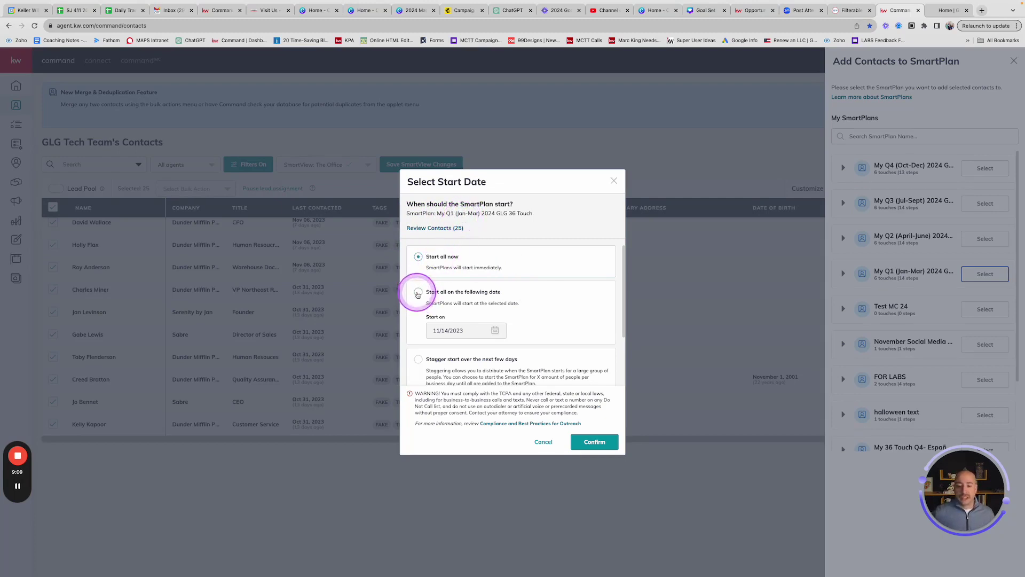
pyautogui.click(419, 294)
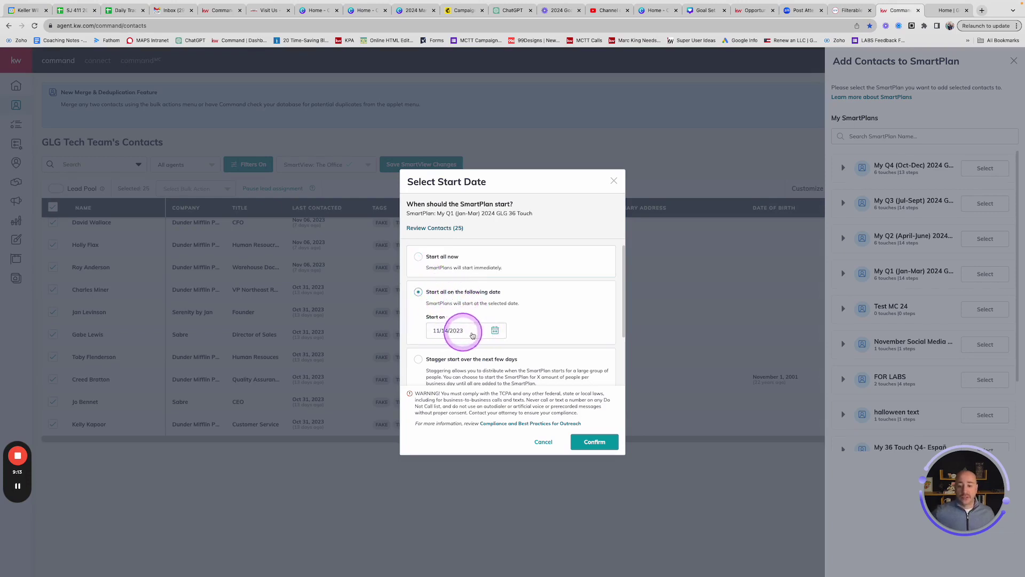
pyautogui.click(495, 330)
pyautogui.scroll(-2, 534, 307)
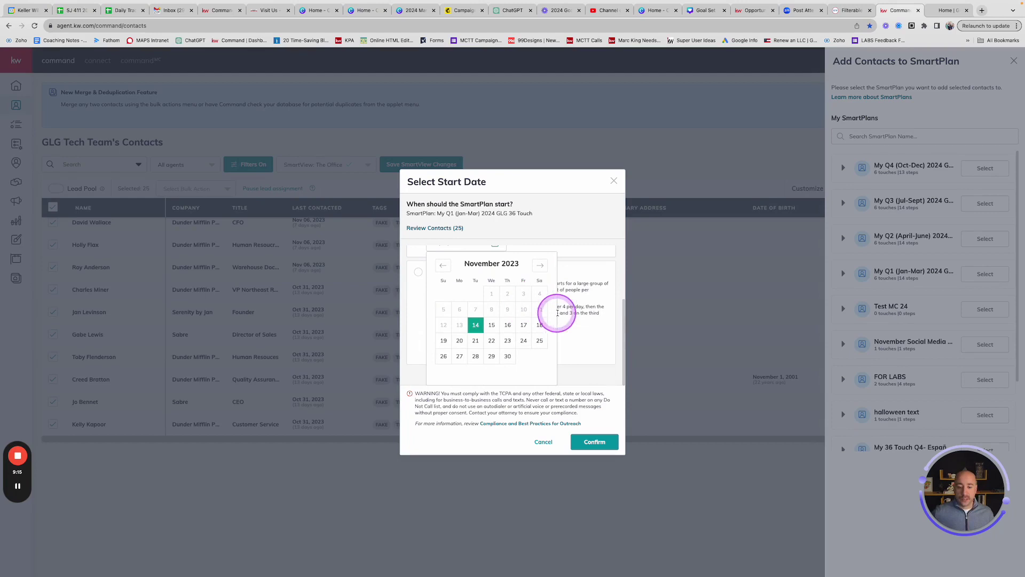
pyautogui.click(540, 265)
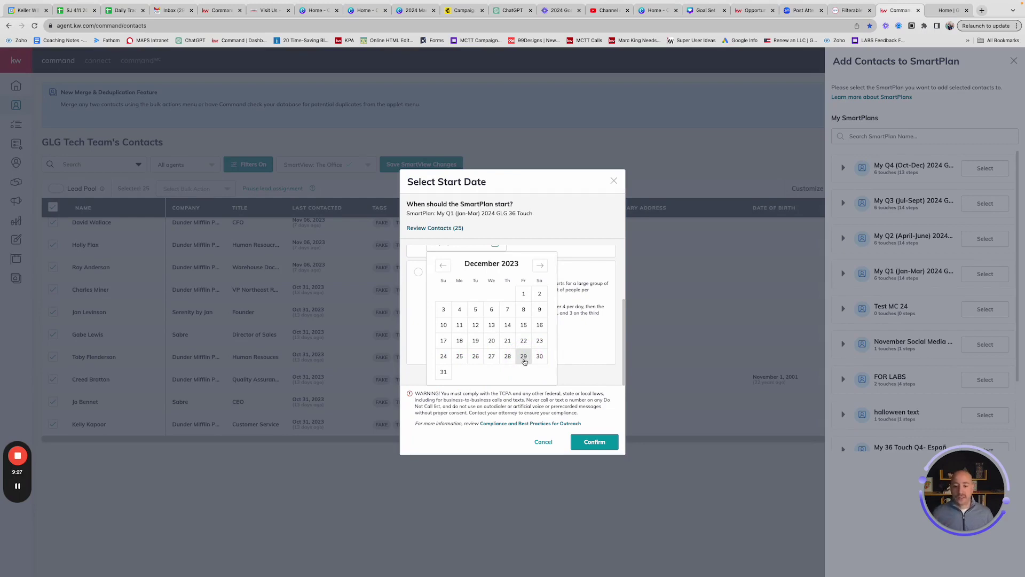
pyautogui.click(507, 360)
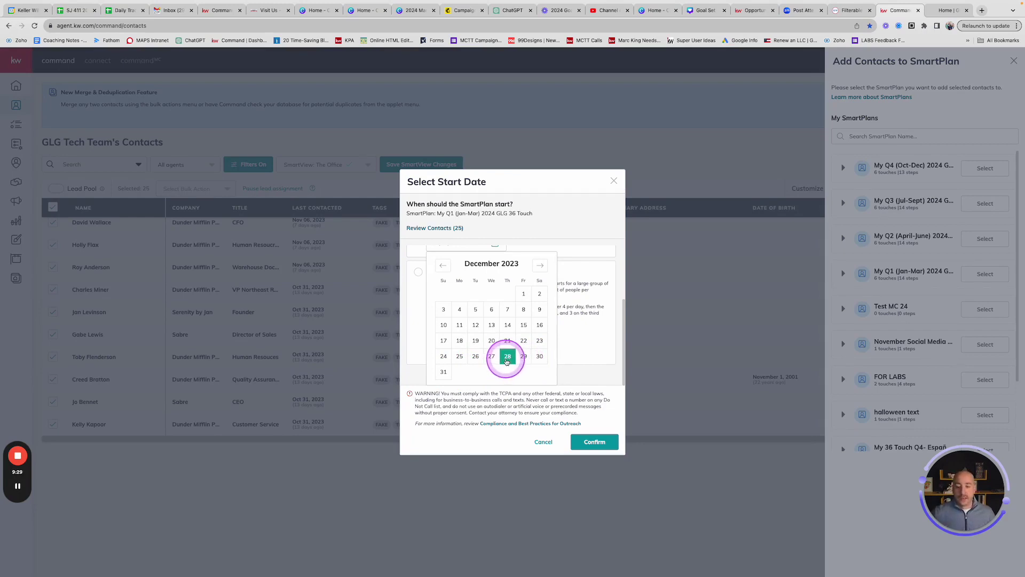
pyautogui.click(599, 443)
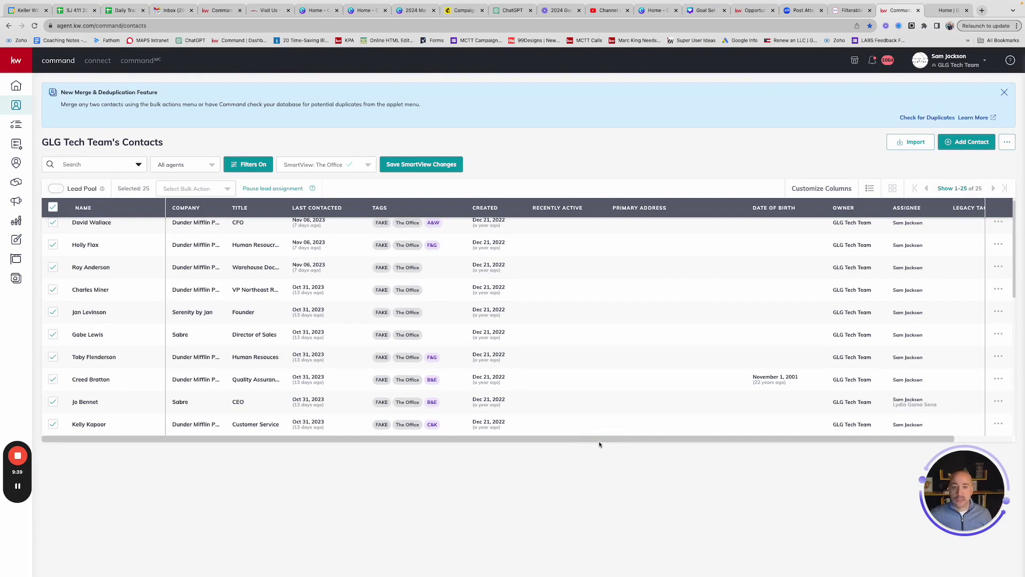
# - Use the Select Bulk Action menu's Add to SmartPlan option for the 25 selected contacts
pyautogui.click(462, 363)
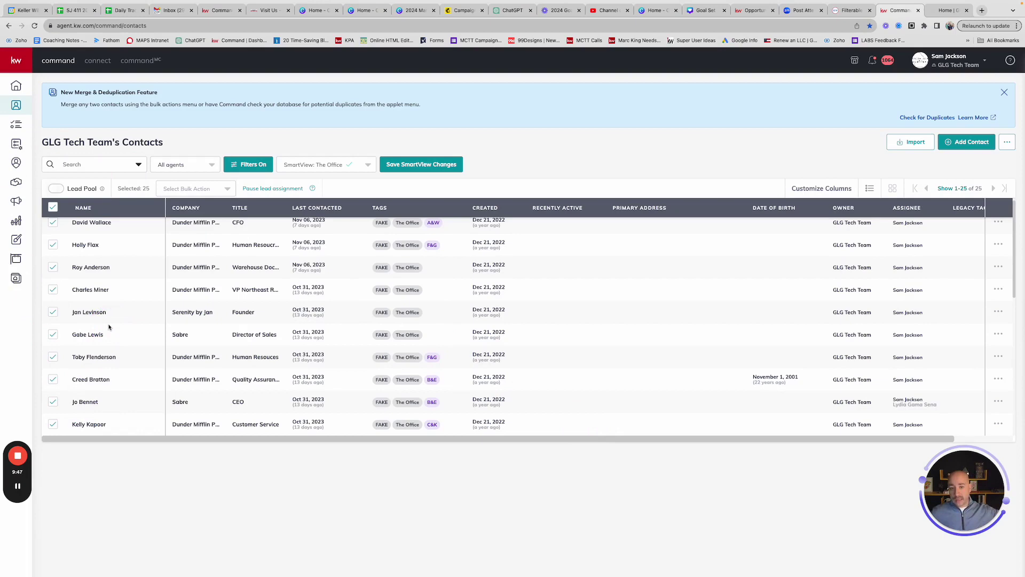
pyautogui.click(199, 189)
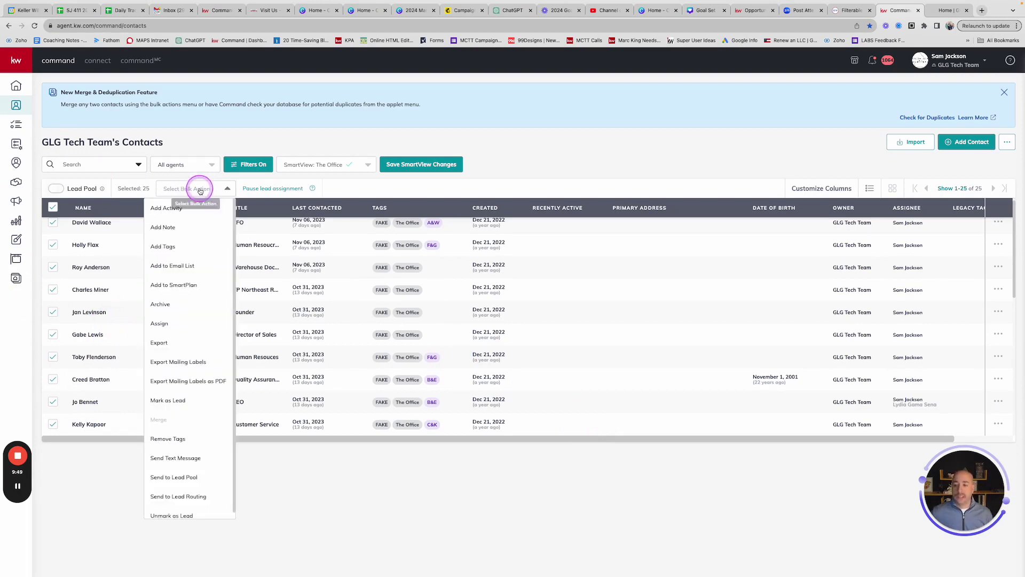
pyautogui.click(167, 285)
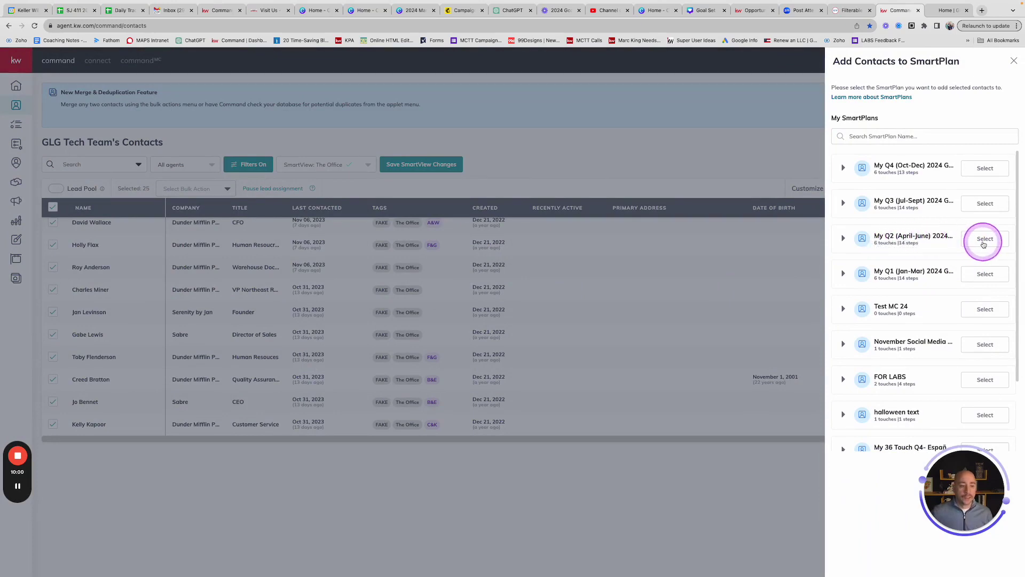
# - Enroll the 25 contacts in My Q2 (April-June) 2024 GLG 36 Touch, all starting April 1, 2024
pyautogui.click(984, 245)
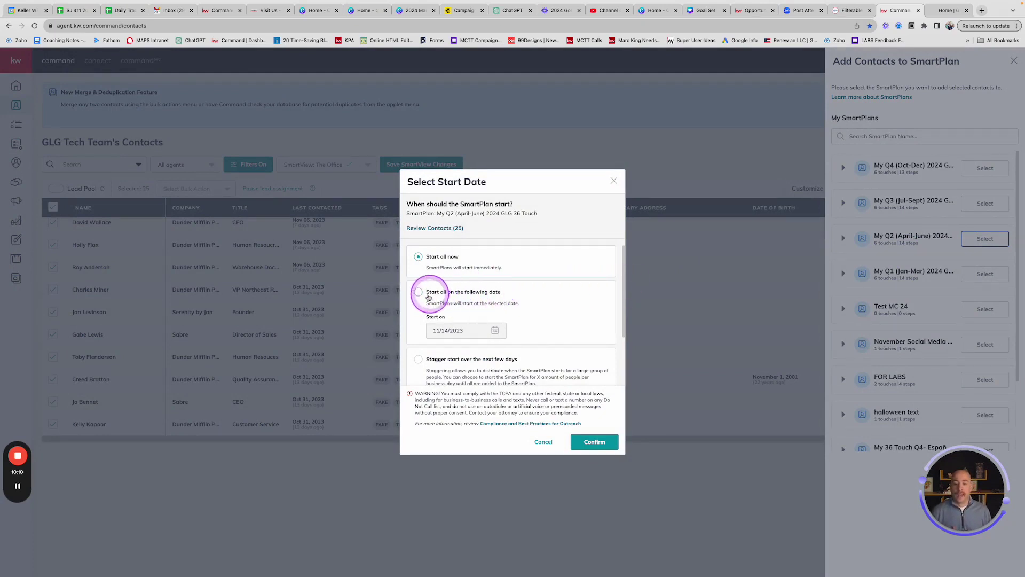
pyautogui.click(418, 294)
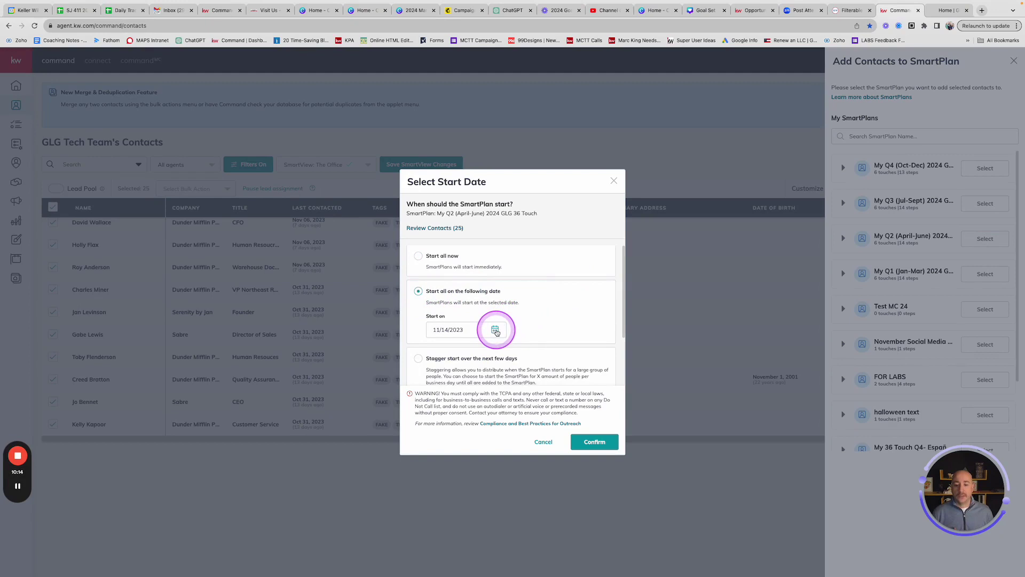
pyautogui.click(495, 330)
pyautogui.scroll(-2, 548, 295)
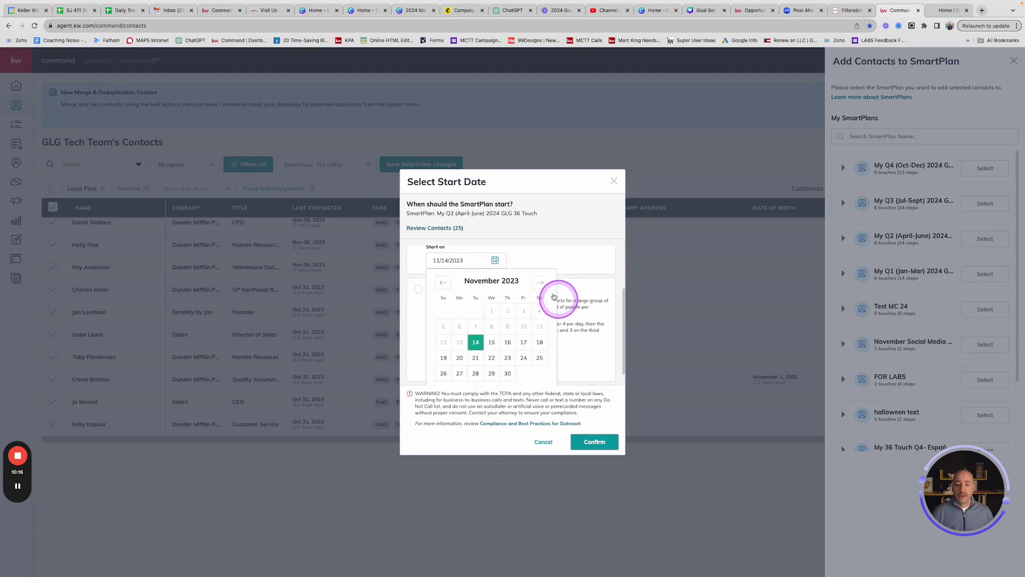
pyautogui.click(540, 283)
pyautogui.click(541, 283)
pyautogui.click(542, 284)
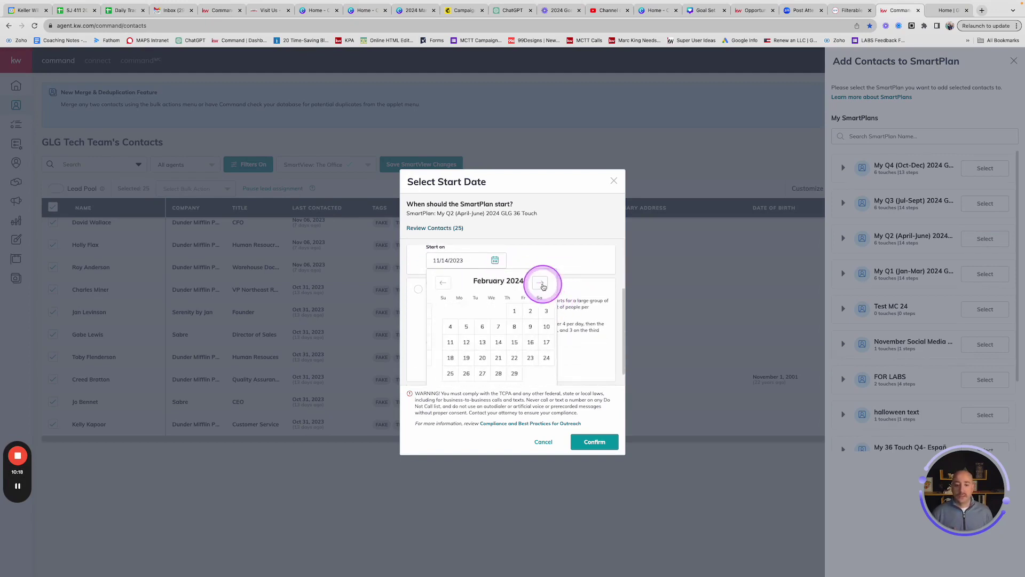
pyautogui.click(542, 284)
pyautogui.click(542, 284)
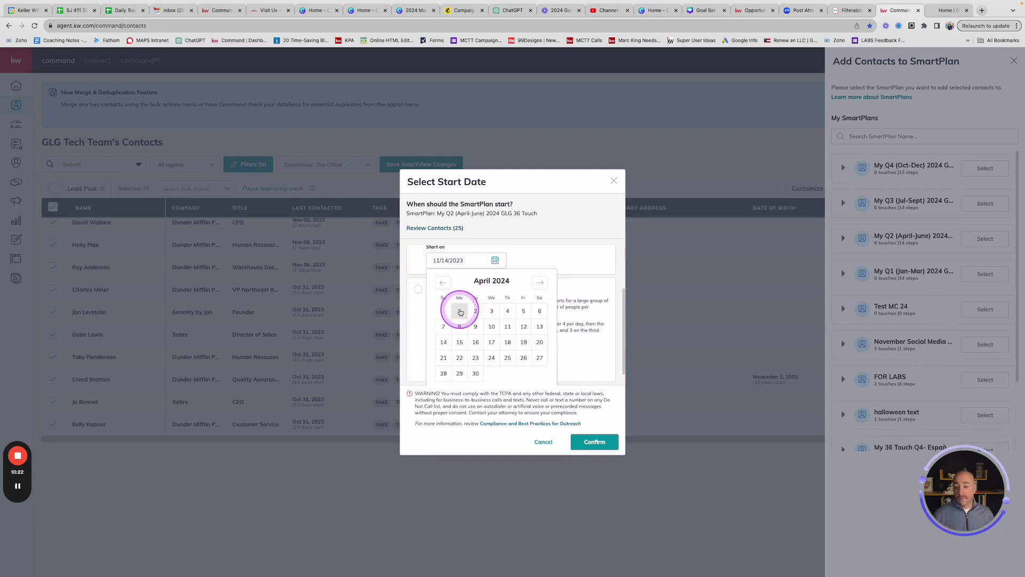
pyautogui.click(460, 312)
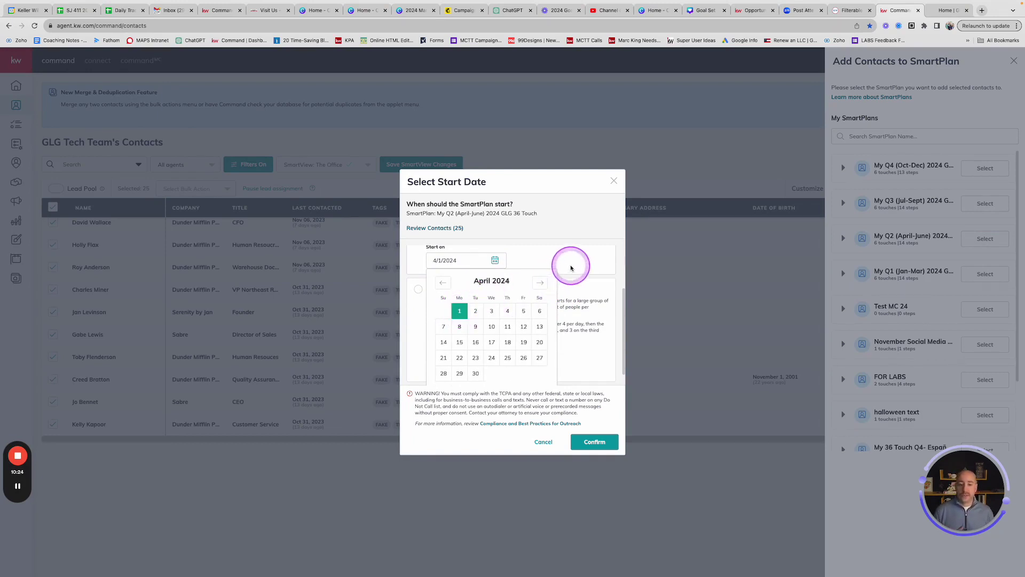
pyautogui.click(594, 441)
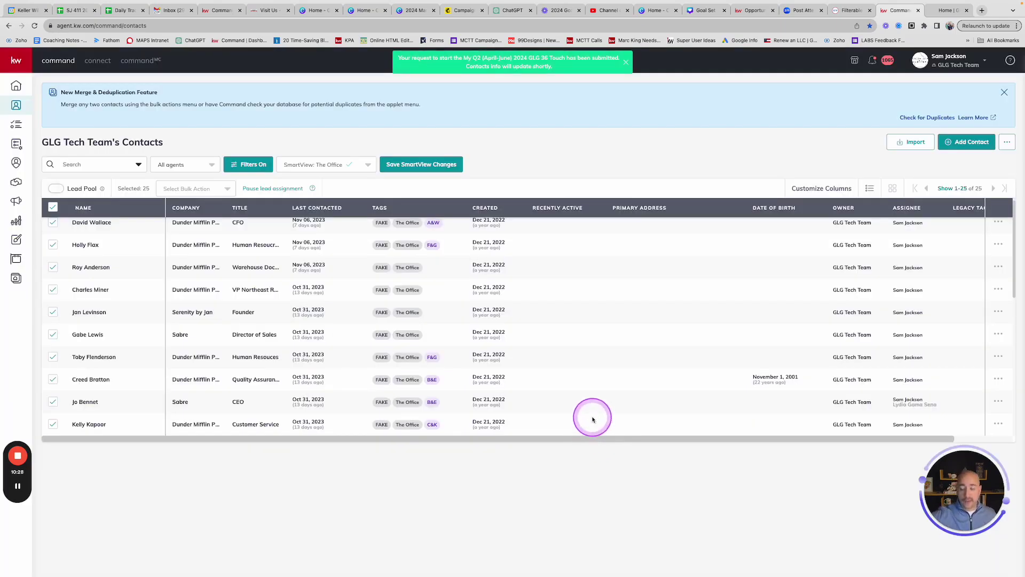
# - Add the selected contacts to My Q3 (Jul-Sept) 2024 plan, starting all on a specific date
pyautogui.scroll(1, 592, 419)
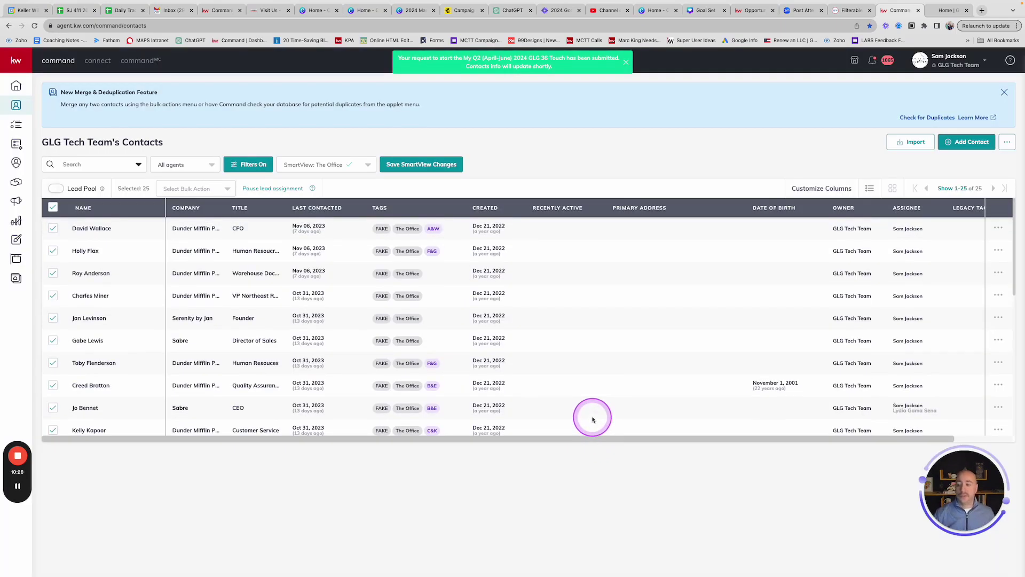
pyautogui.click(225, 190)
pyautogui.click(195, 285)
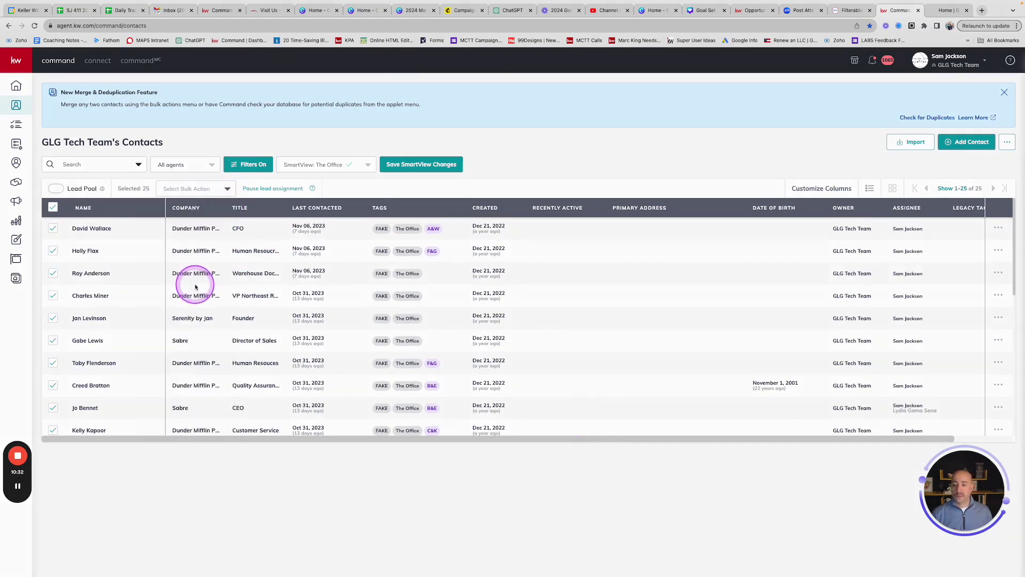
pyautogui.click(983, 203)
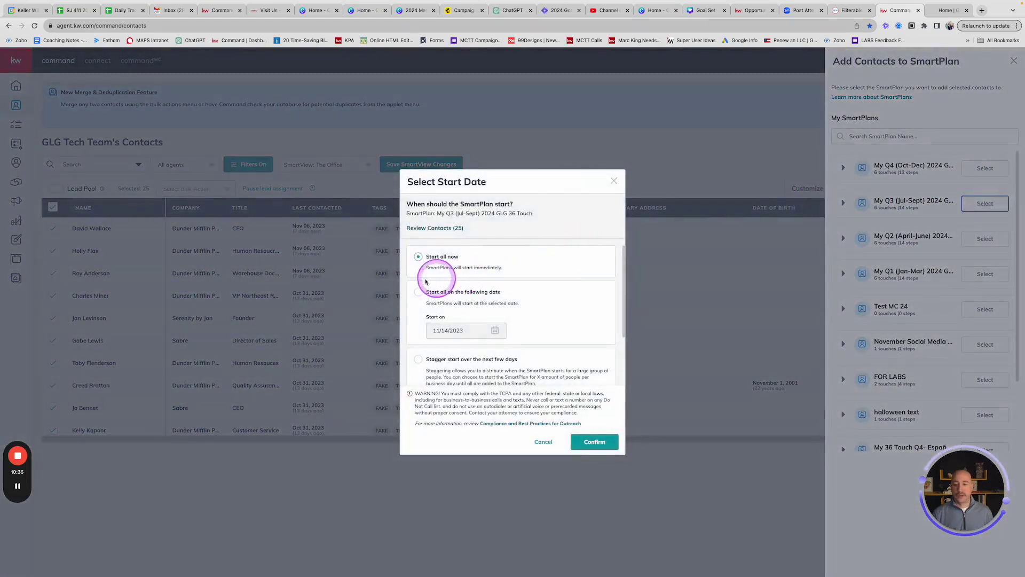
pyautogui.click(418, 295)
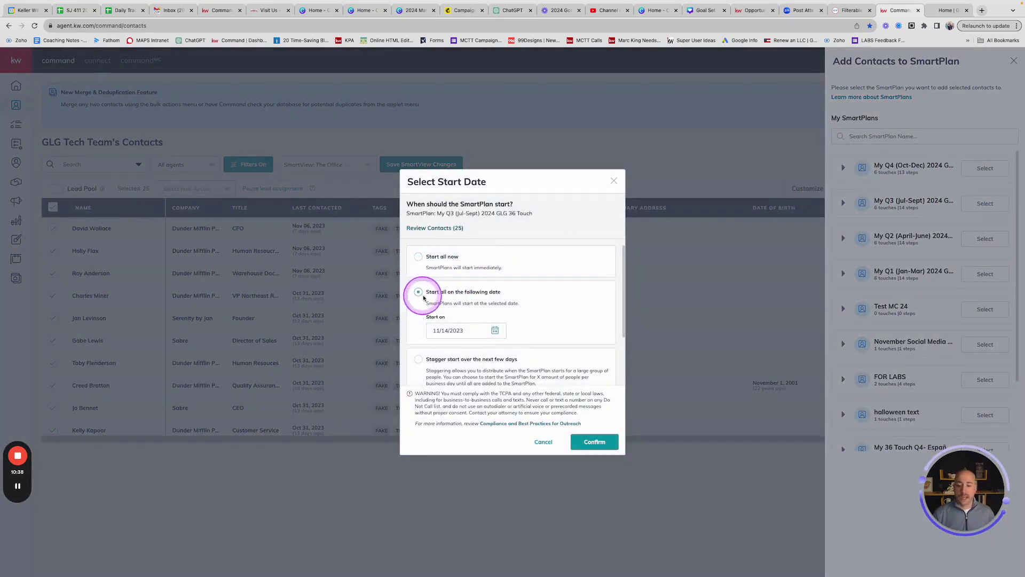
# - Set the start date to July 1, 2024 and confirm the Q3 enrollment
pyautogui.click(490, 329)
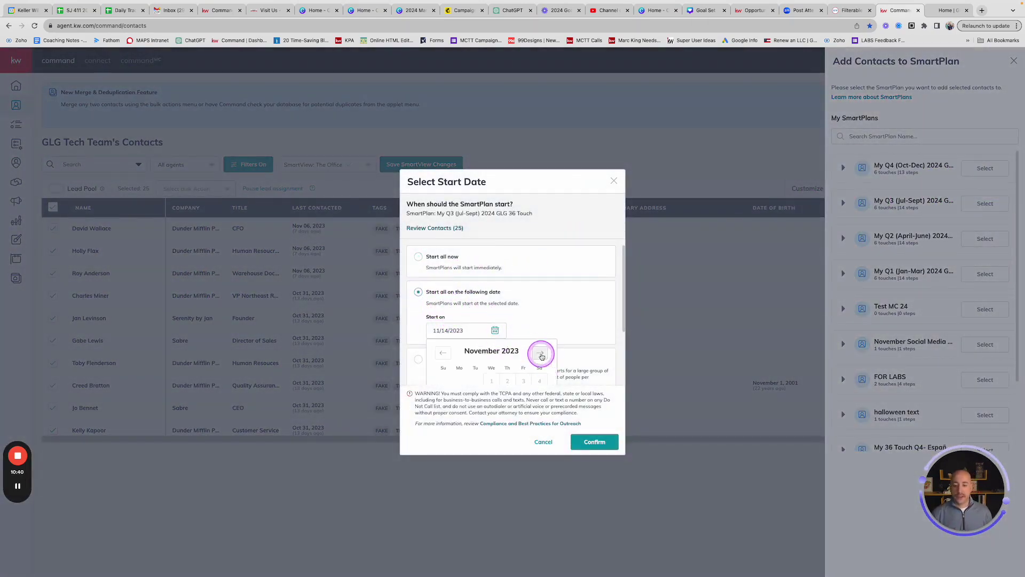
pyautogui.click(541, 355)
pyautogui.click(541, 354)
pyautogui.click(540, 354)
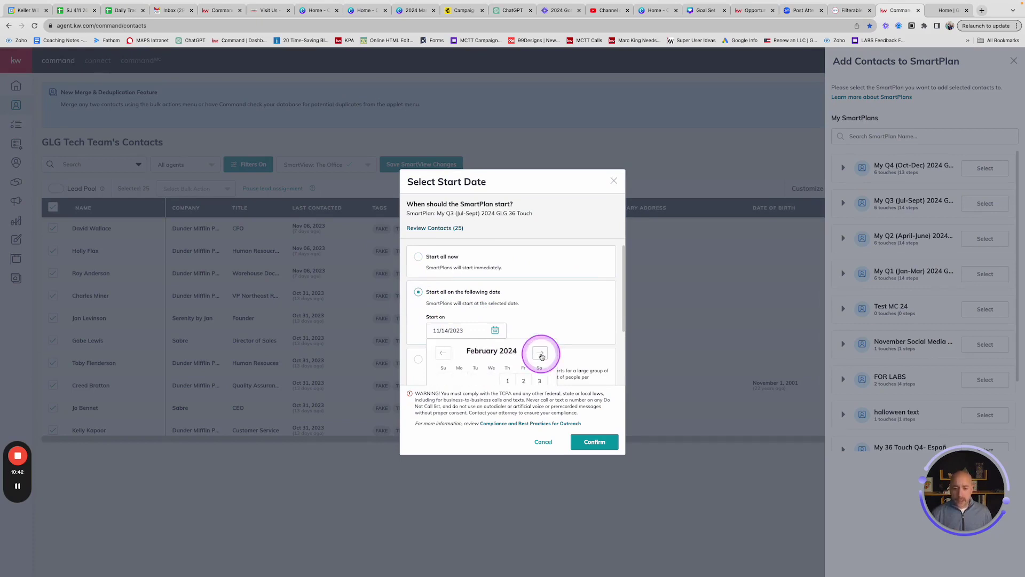
pyautogui.click(540, 354)
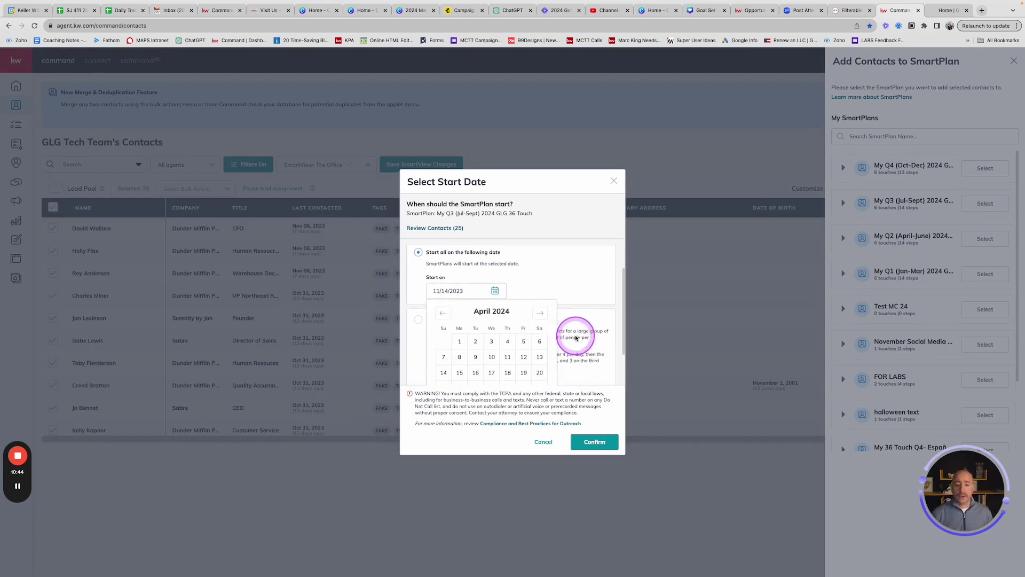
pyautogui.scroll(-2, 573, 333)
pyautogui.click(544, 312)
pyautogui.click(544, 312)
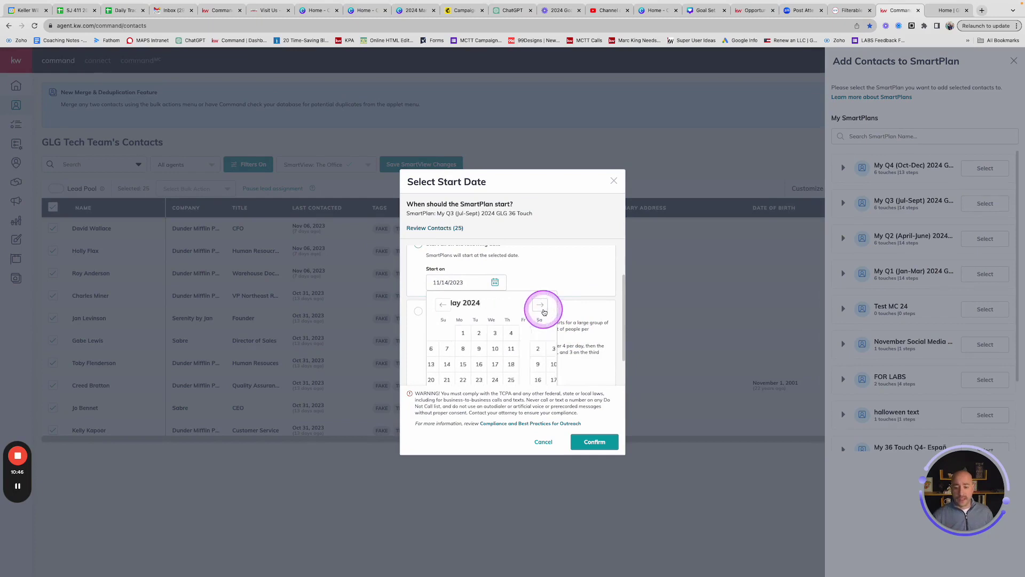
pyautogui.click(544, 311)
pyautogui.click(459, 334)
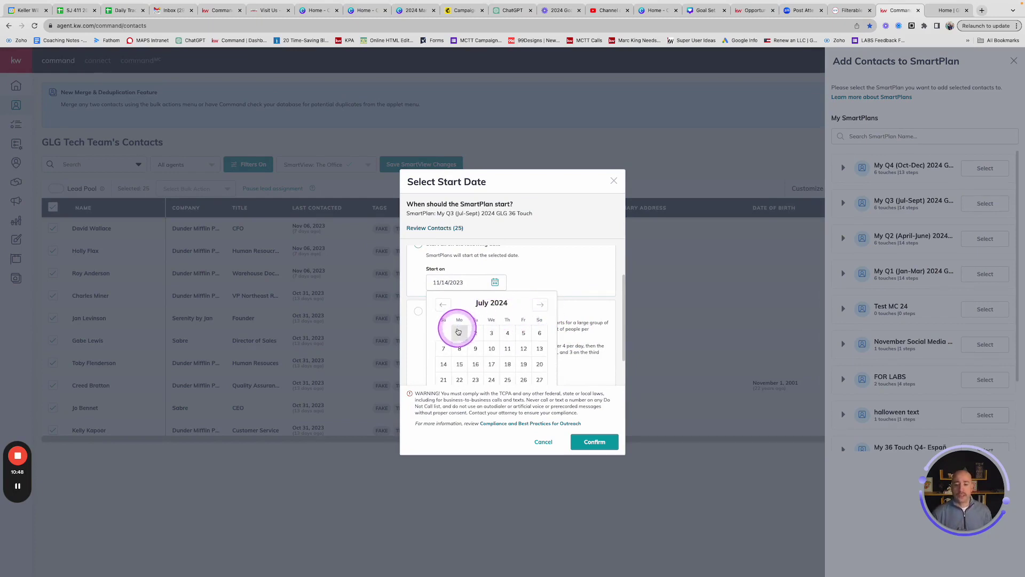
pyautogui.click(460, 337)
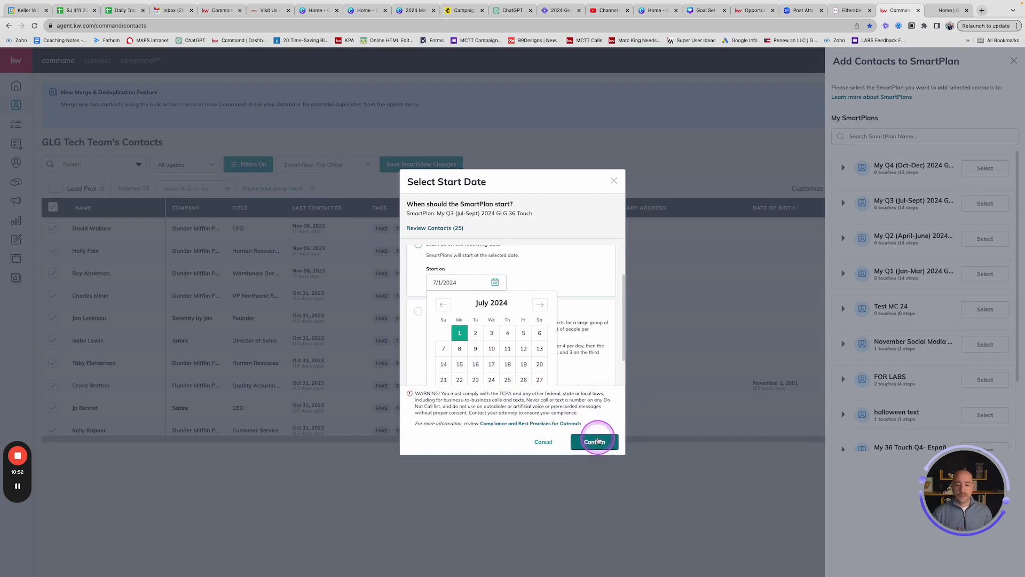
pyautogui.click(595, 441)
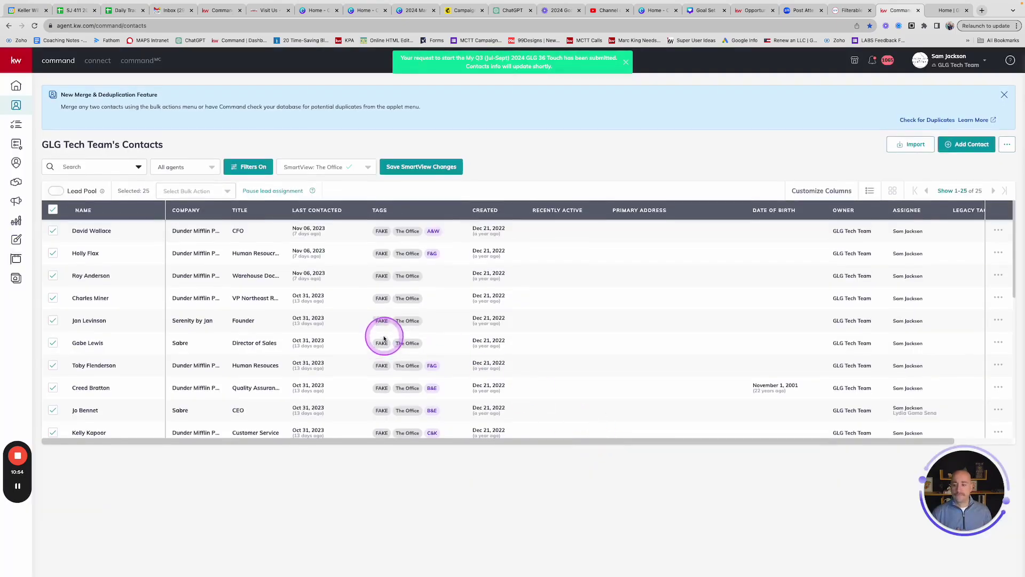
# - Add the selected contacts to My Q4 (Oct-Dec) 2024 plan, starting all on a specific date
pyautogui.click(213, 190)
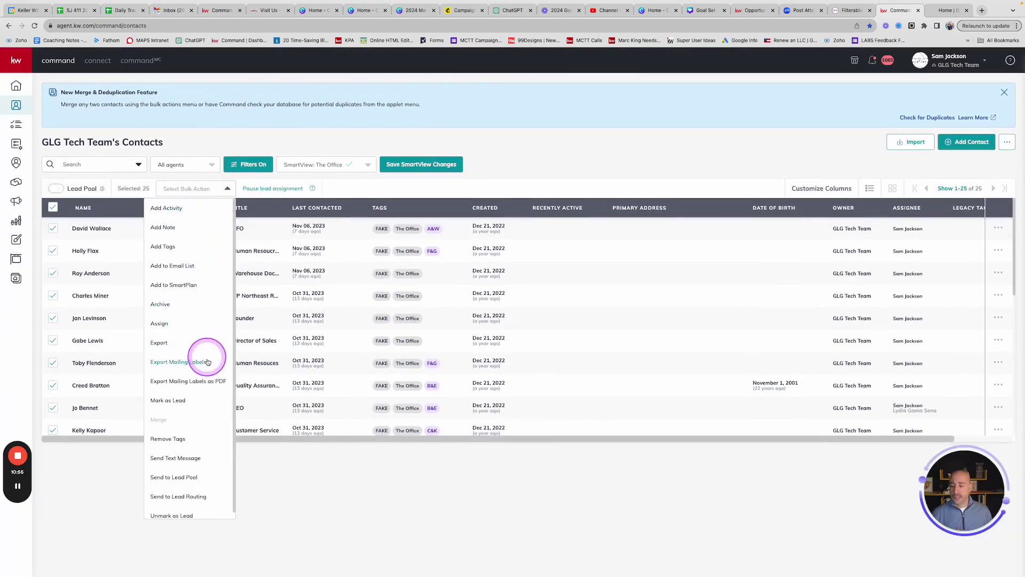
pyautogui.click(186, 286)
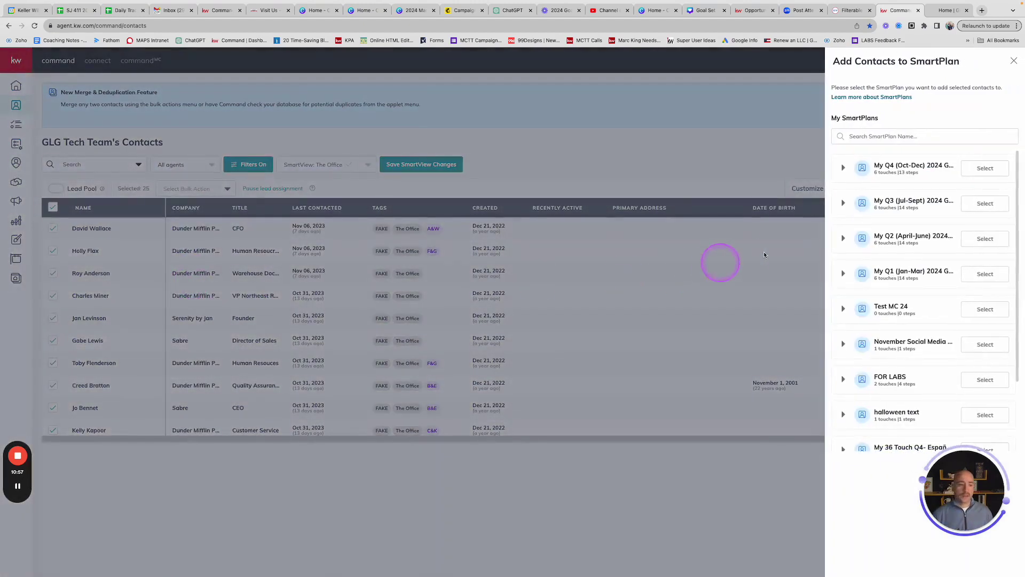
pyautogui.click(985, 168)
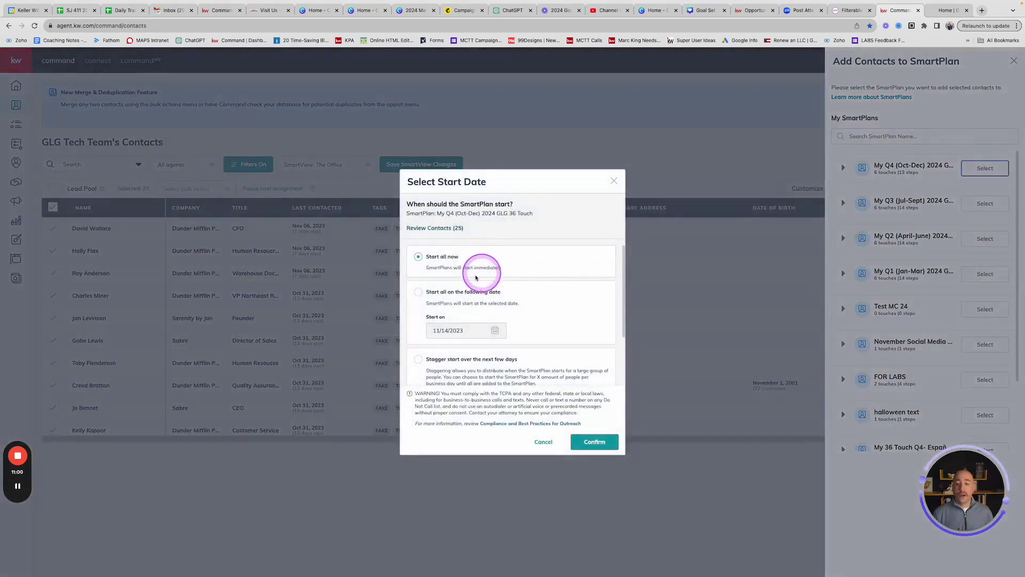
pyautogui.click(418, 292)
pyautogui.scroll(-3, 534, 281)
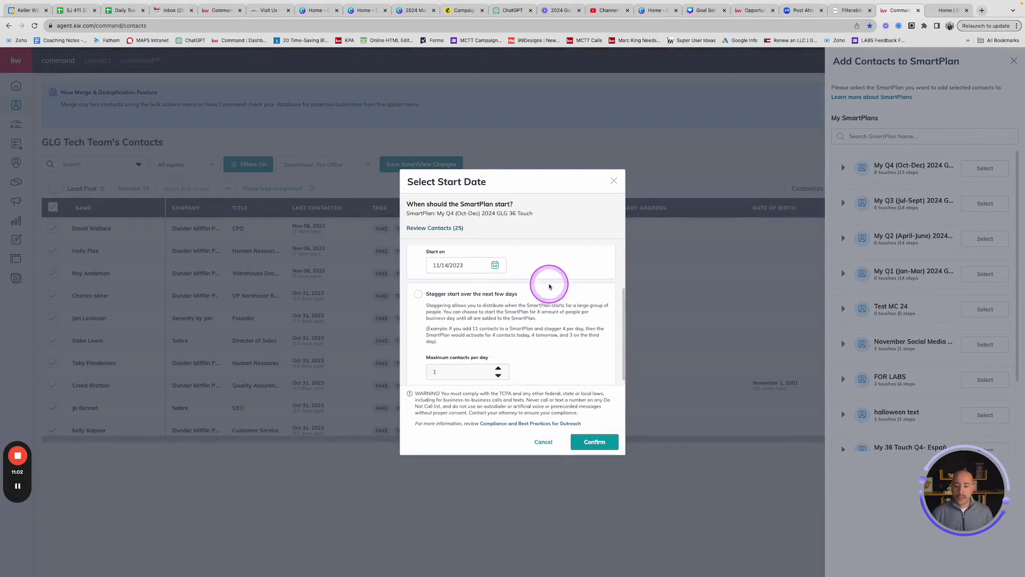
pyautogui.scroll(2, 549, 282)
# - Set the start date to October 1, 2024 and confirm the Q4 enrollment
pyautogui.click(496, 315)
pyautogui.scroll(-2, 558, 298)
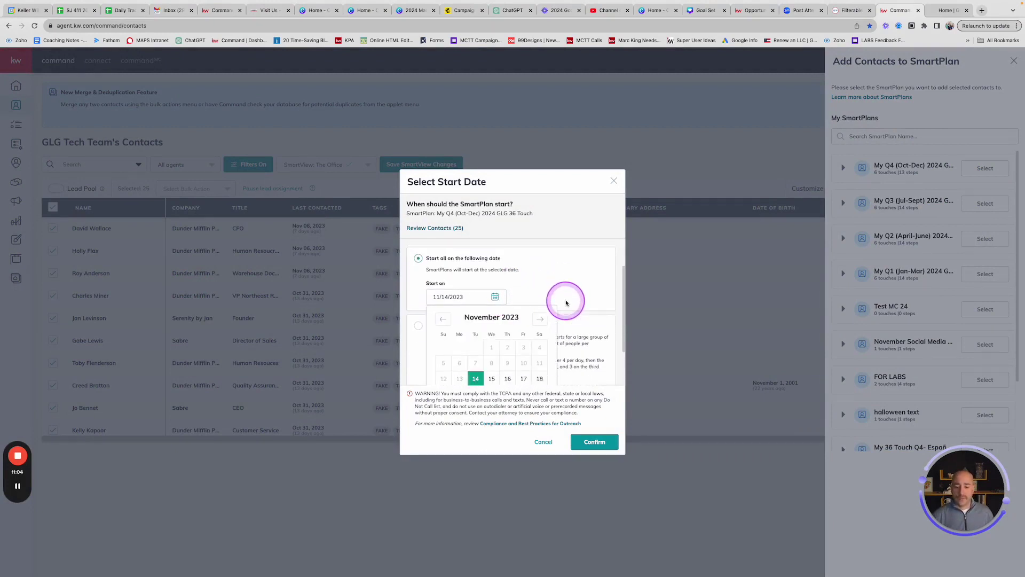
pyautogui.click(540, 299)
pyautogui.click(541, 298)
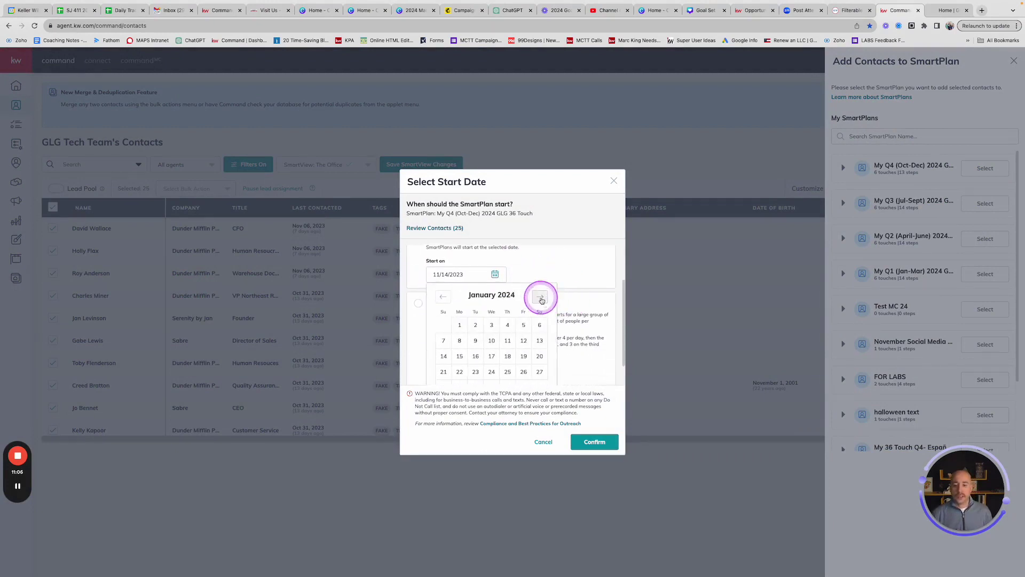
pyautogui.click(541, 299)
pyautogui.click(541, 298)
pyautogui.click(541, 299)
pyautogui.click(541, 299)
pyautogui.click(540, 298)
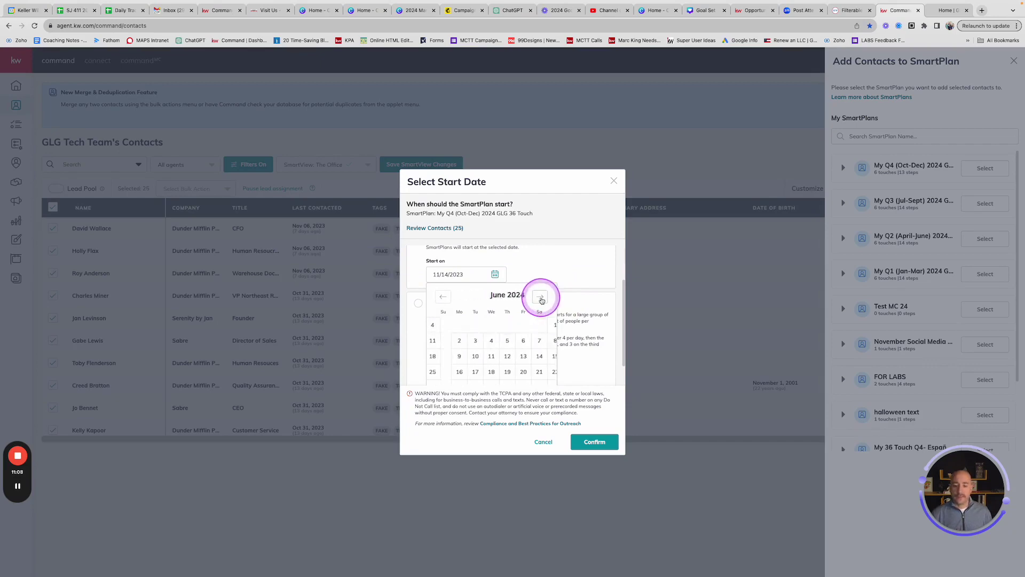
pyautogui.click(541, 299)
pyautogui.click(541, 298)
pyautogui.click(541, 298)
pyautogui.click(540, 298)
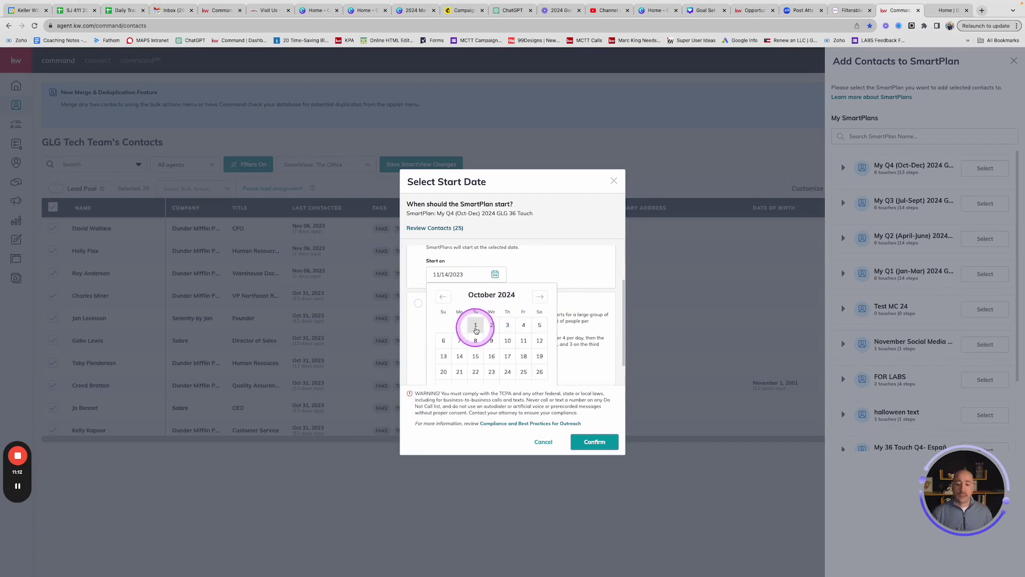
pyautogui.click(476, 326)
pyautogui.click(595, 441)
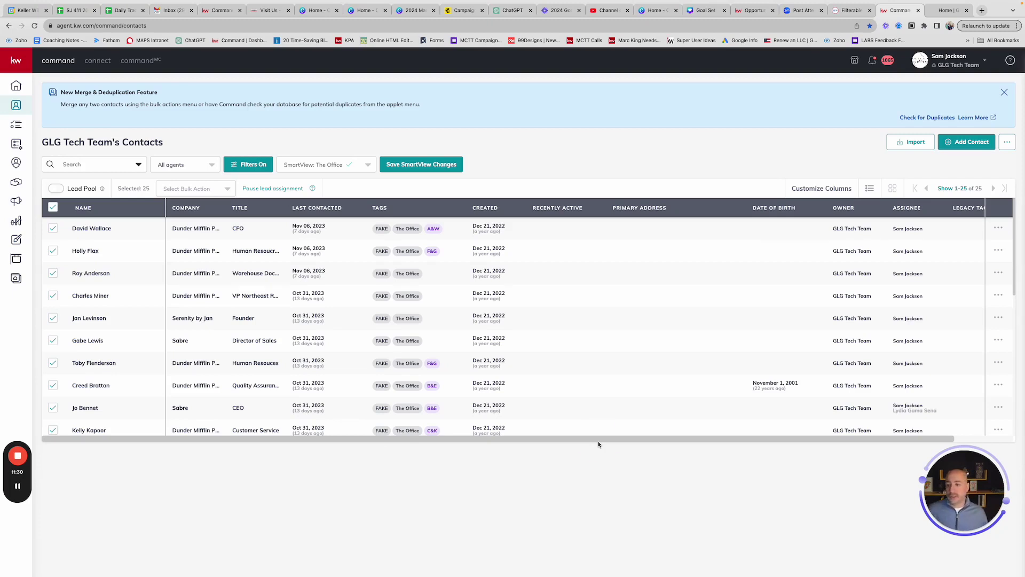
pyautogui.click(597, 439)
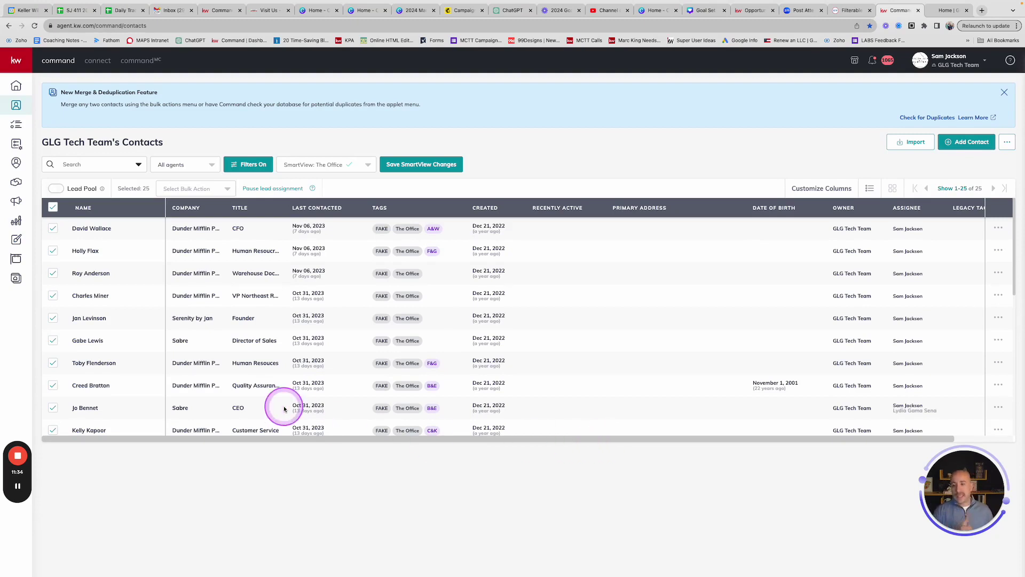
# - Go to the SmartPlans list and expand the Q1 (Jan-Mar) 2024 plan row
pyautogui.click(16, 143)
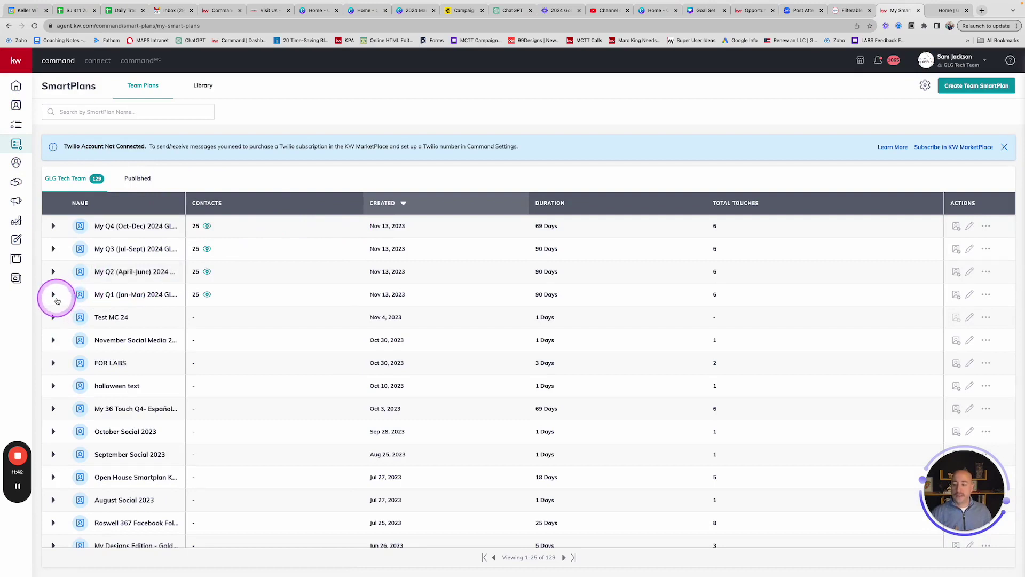
pyautogui.click(53, 295)
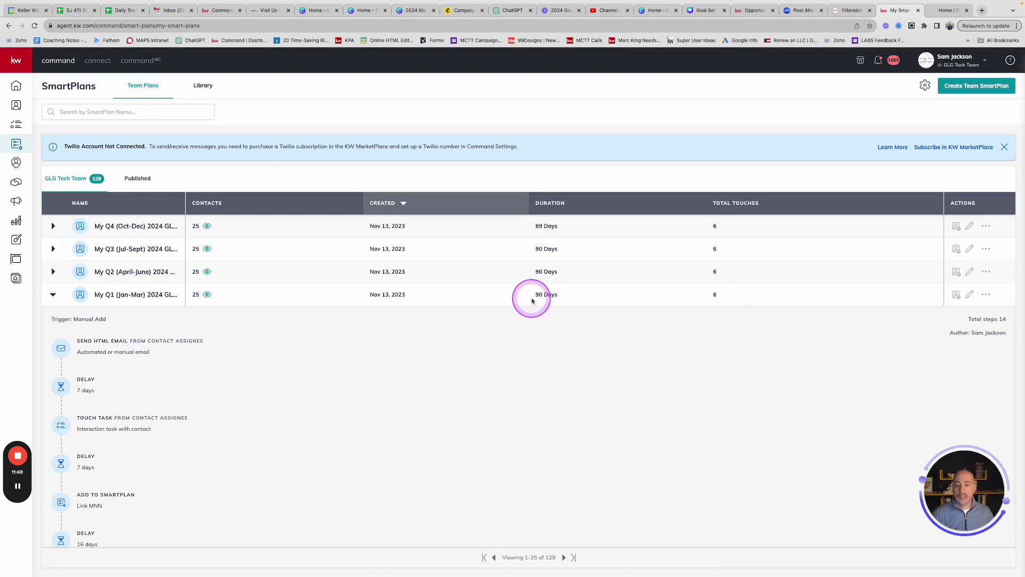
# - Edit the My Q1 (Jan-Mar) 2024 GLG 36 Touch plan and show step #1's email design options
pyautogui.click(969, 298)
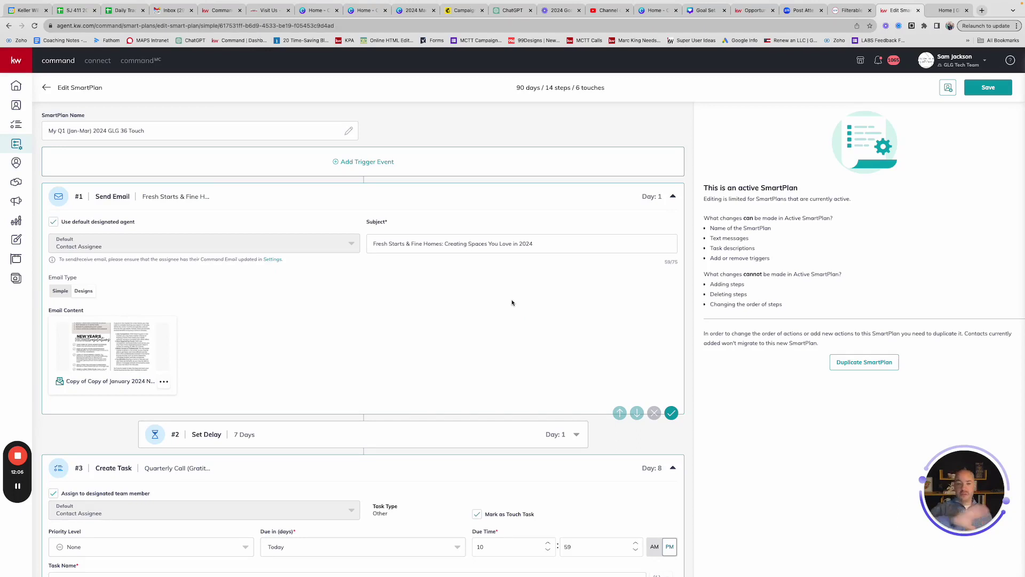
pyautogui.click(486, 297)
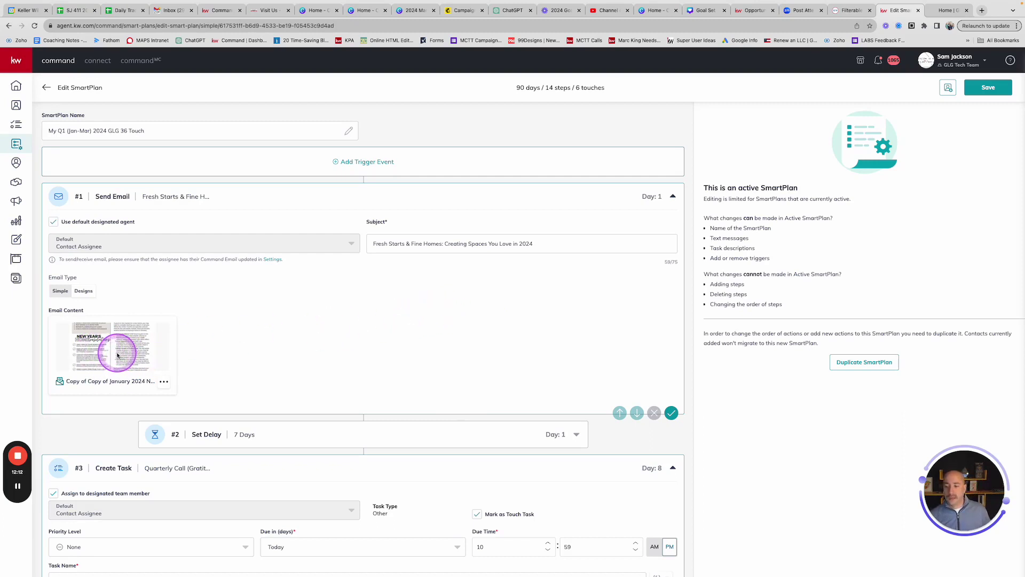
pyautogui.click(164, 381)
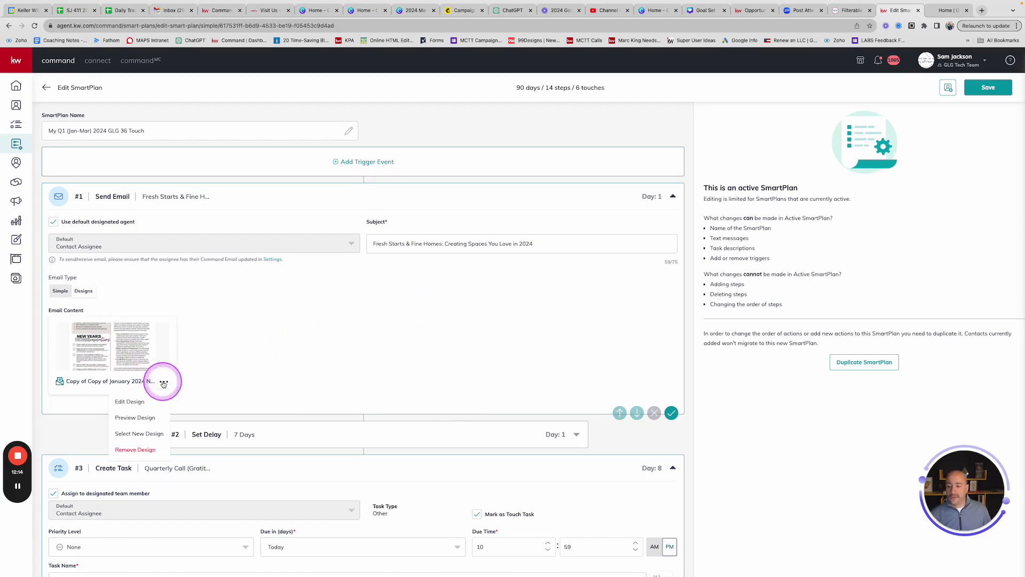
# - Preview the 'Copy of Copy of January 2024 Newsletter' design and scroll through its content
pyautogui.click(152, 417)
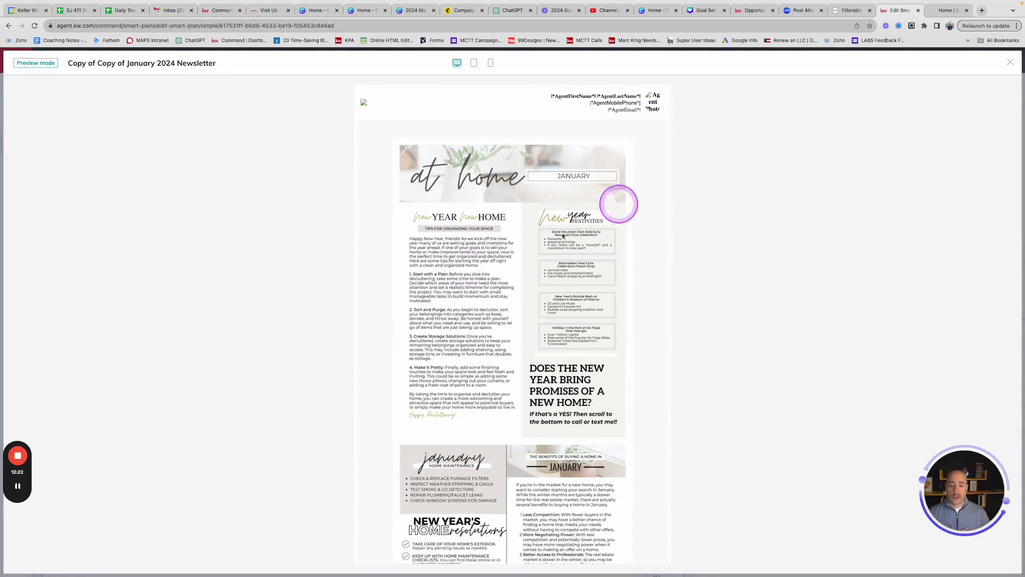
pyautogui.scroll(-3, 466, 279)
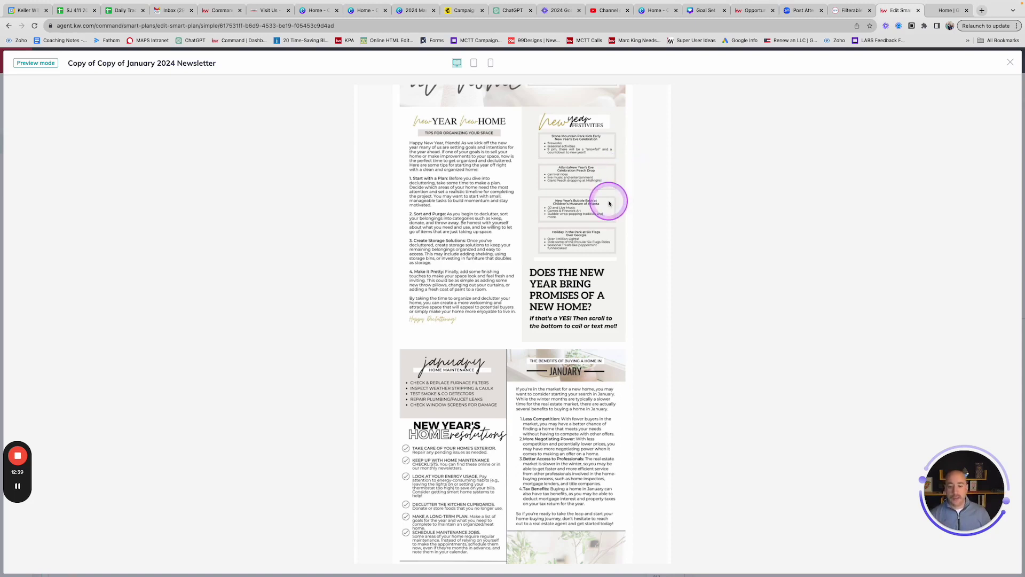
pyautogui.scroll(-3, 609, 202)
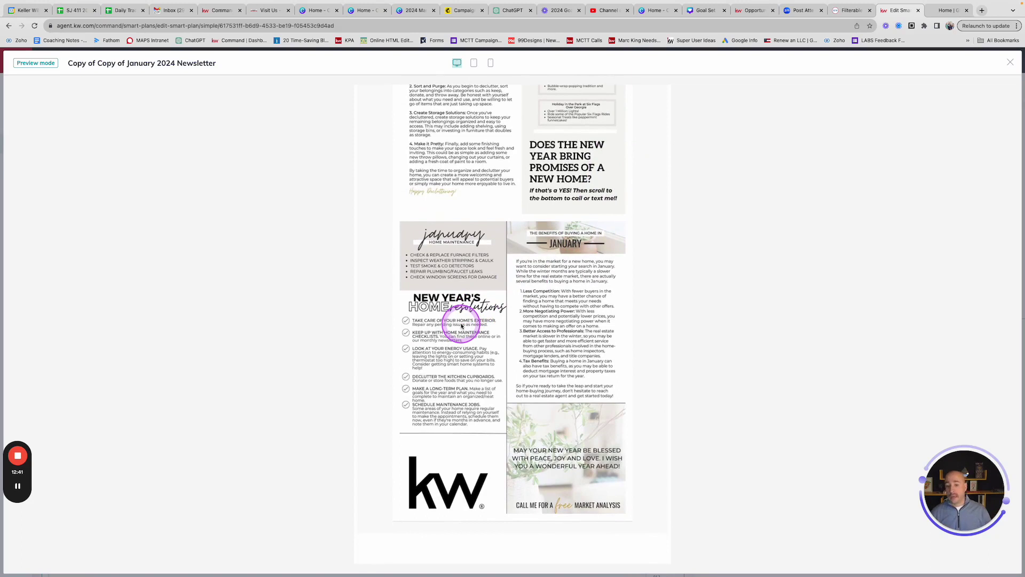
pyautogui.scroll(-2, 462, 325)
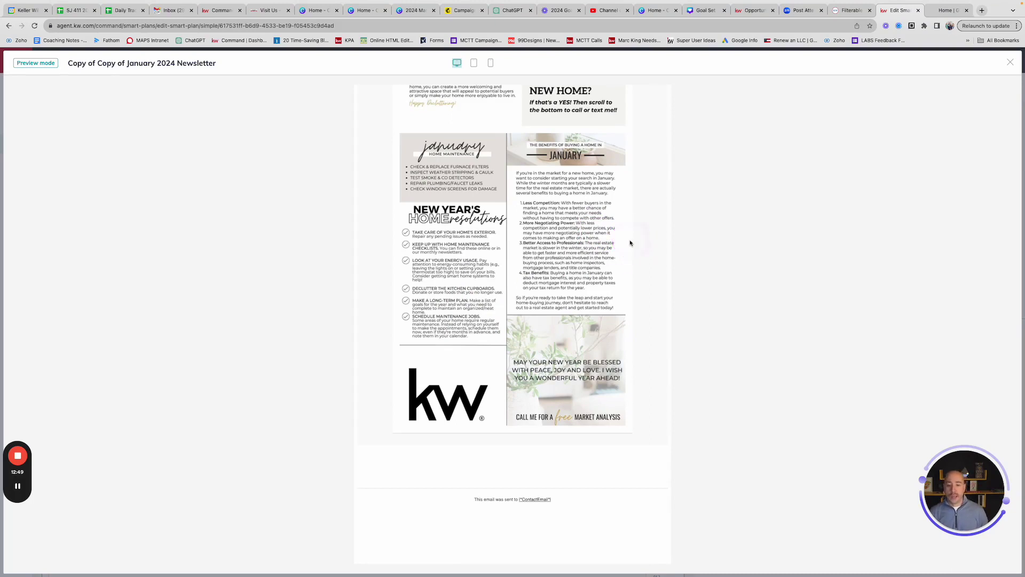
pyautogui.moveTo(629, 243)
pyautogui.mouseDown()
pyautogui.moveTo(533, 403)
pyautogui.moveTo(529, 379)
pyautogui.moveTo(653, 391)
pyautogui.mouseUp()
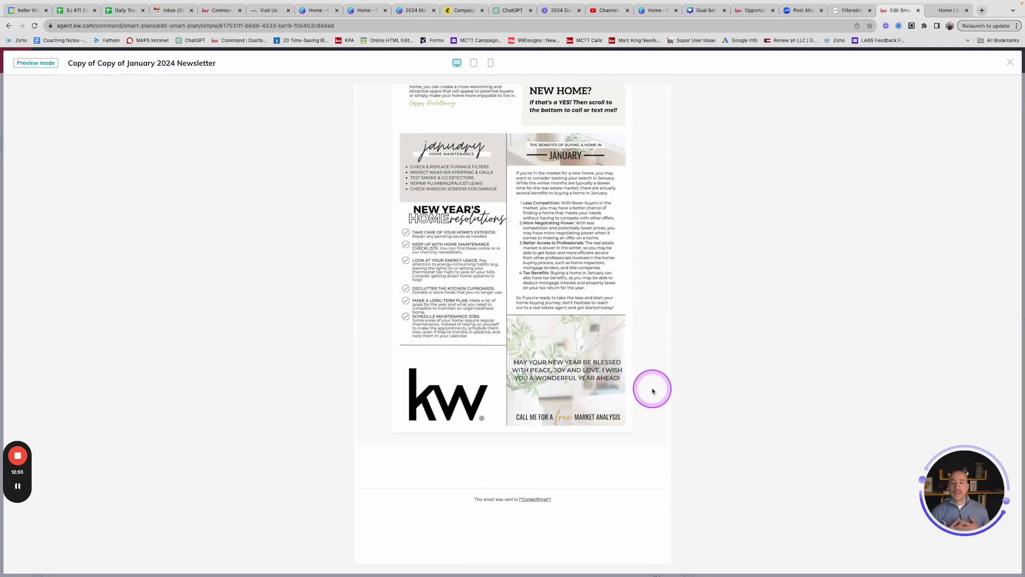
pyautogui.scroll(6, 623, 350)
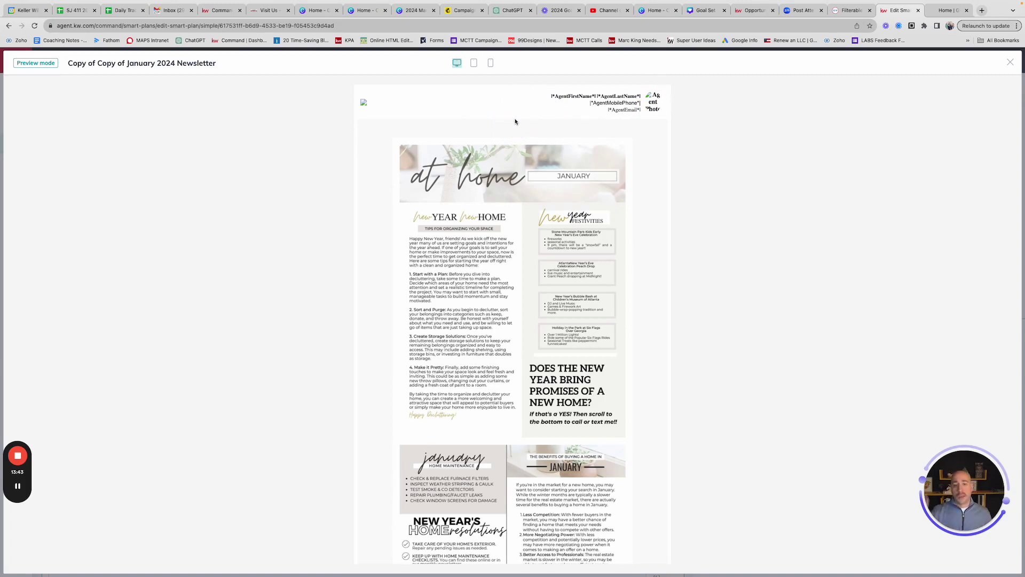
# - Scroll the January newsletter preview down to its footer and back up
pyautogui.scroll(-10, 497, 216)
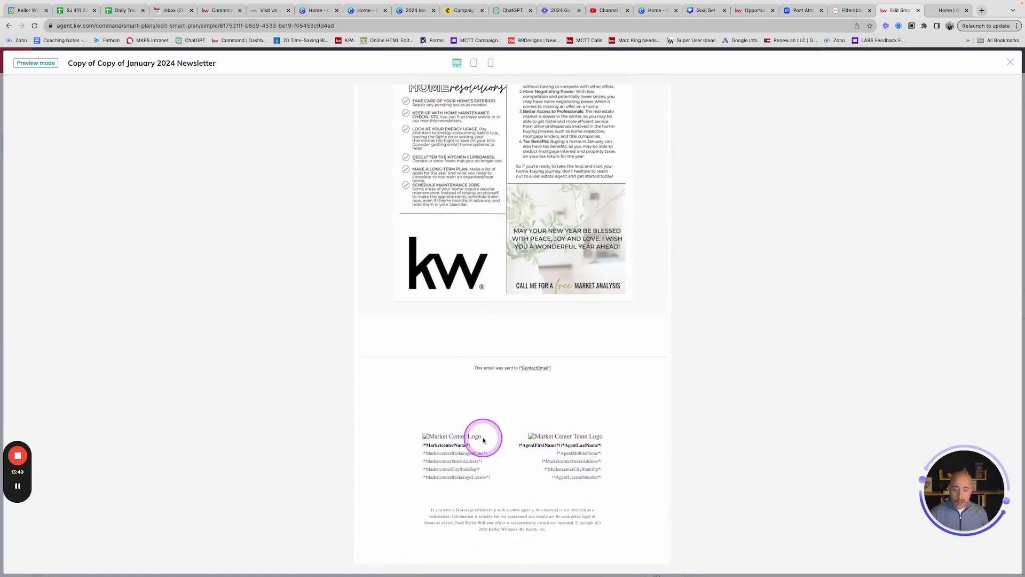
pyautogui.scroll(10, 483, 439)
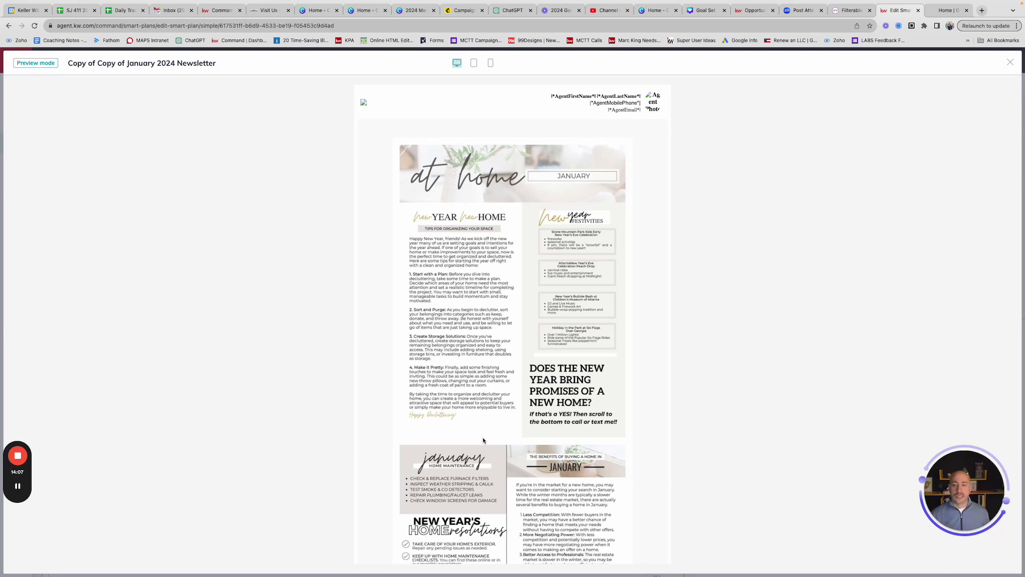
# - Close the January preview and review the Q1 plan's call tasks and delays in steps #3–#7
pyautogui.click(1010, 63)
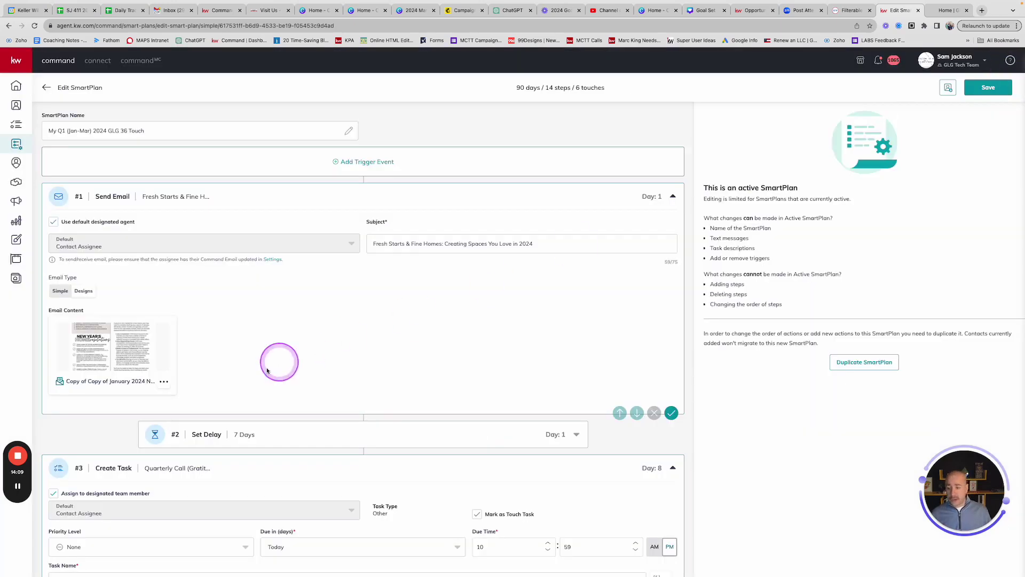
pyautogui.scroll(-3, 422, 352)
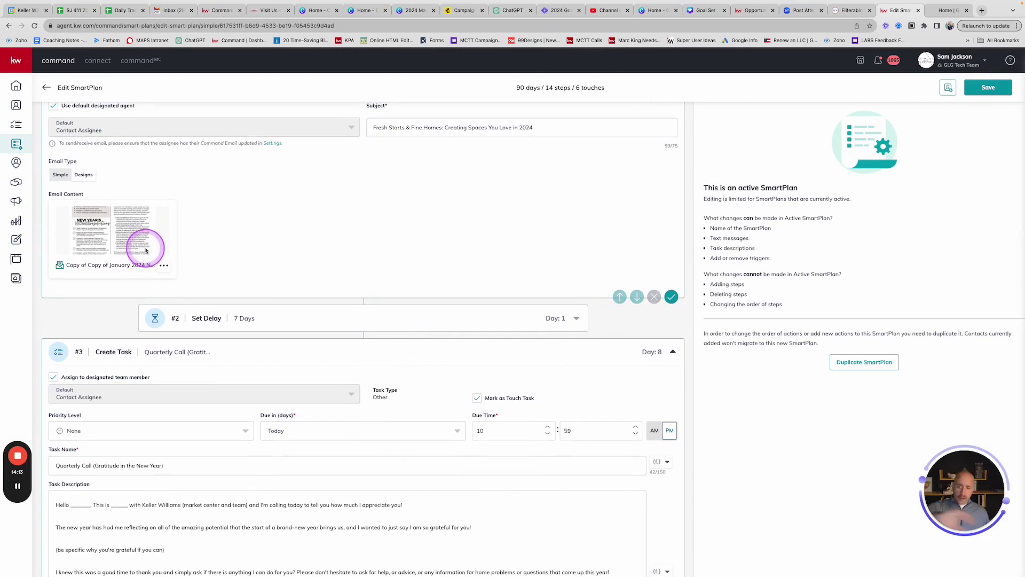
pyautogui.scroll(-4, 201, 259)
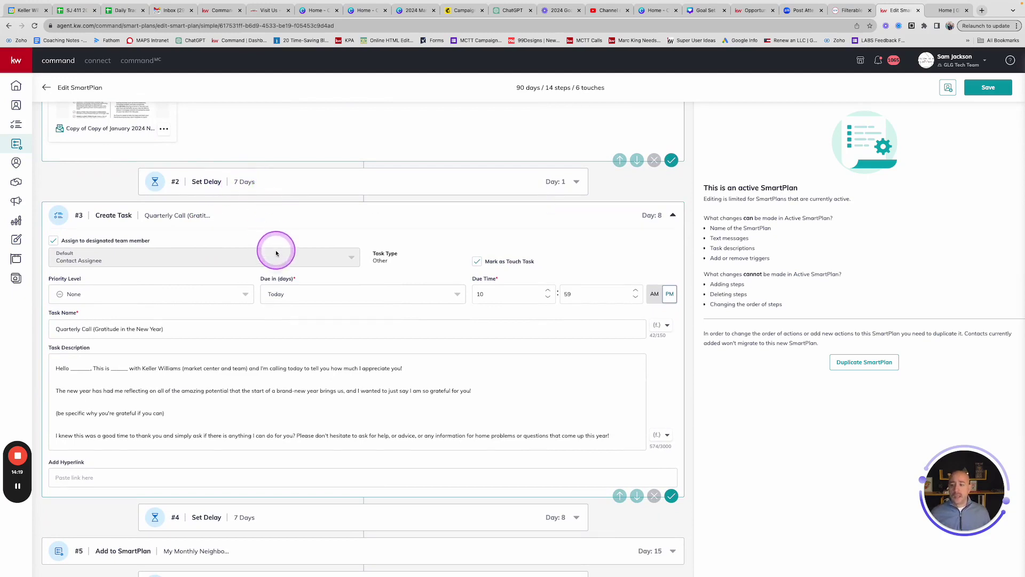
pyautogui.scroll(-2, 274, 247)
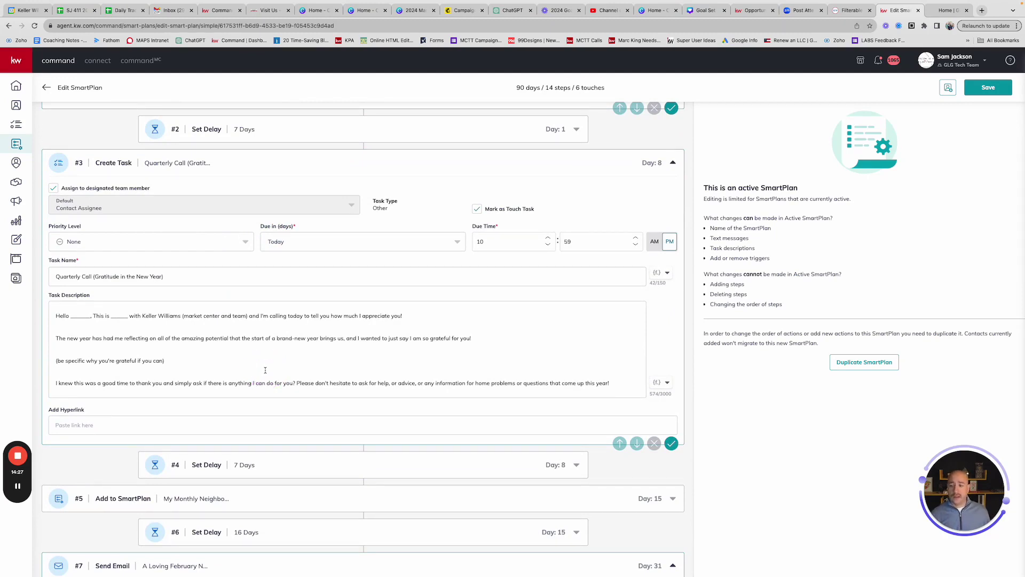
pyautogui.scroll(-1, 265, 369)
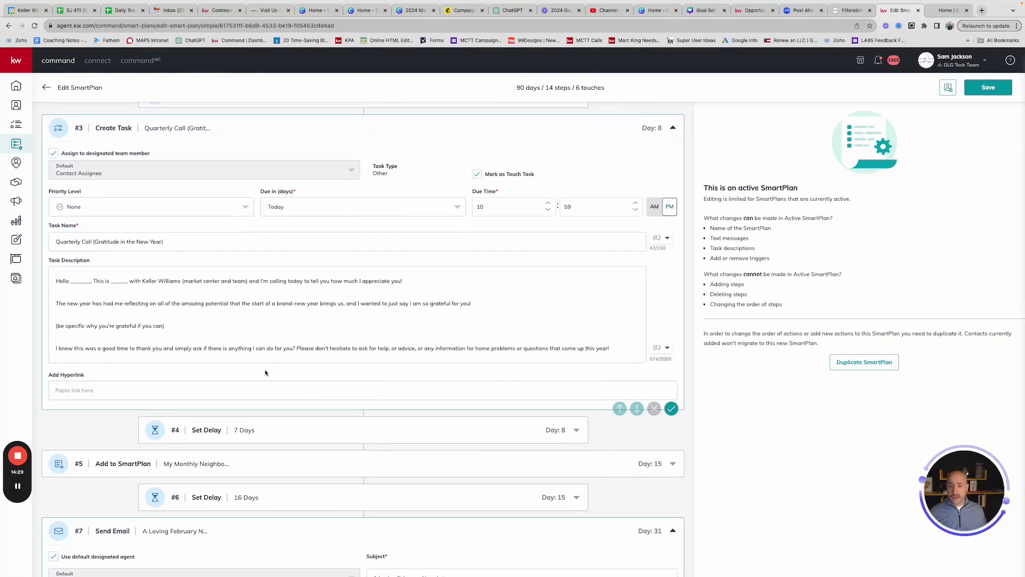
pyautogui.scroll(-1, 278, 371)
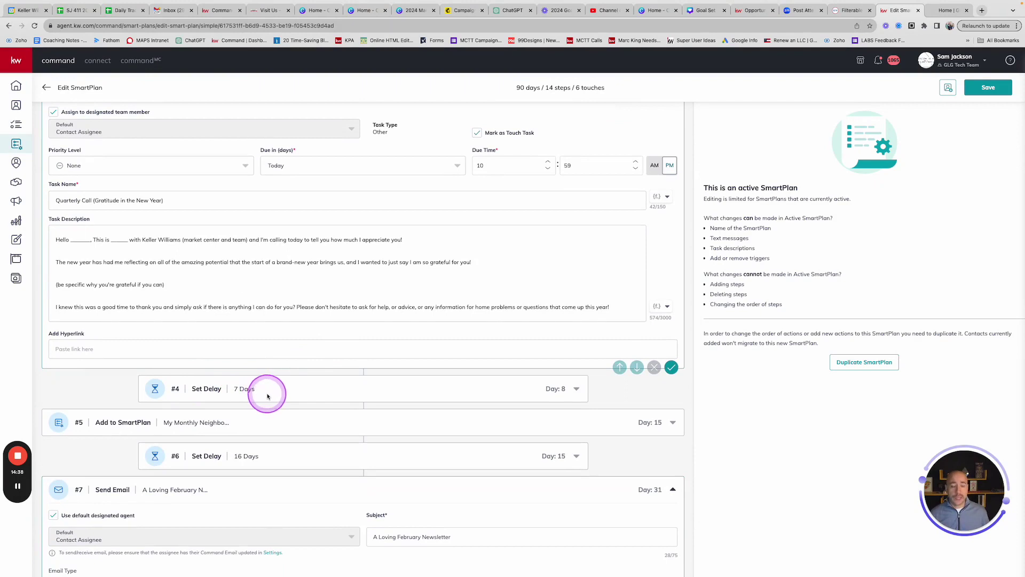
pyautogui.scroll(-3, 265, 394)
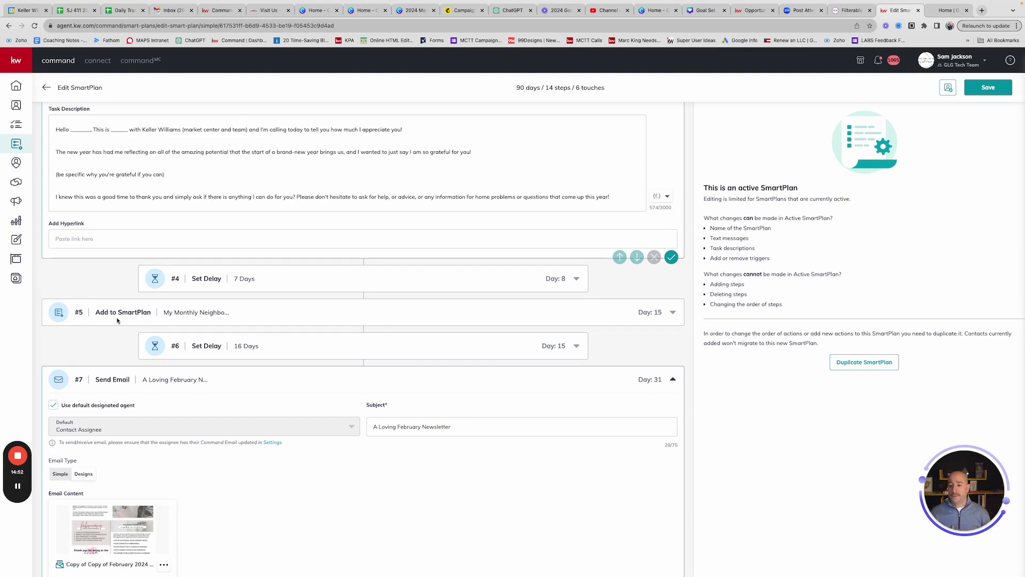
pyautogui.scroll(-3, 283, 322)
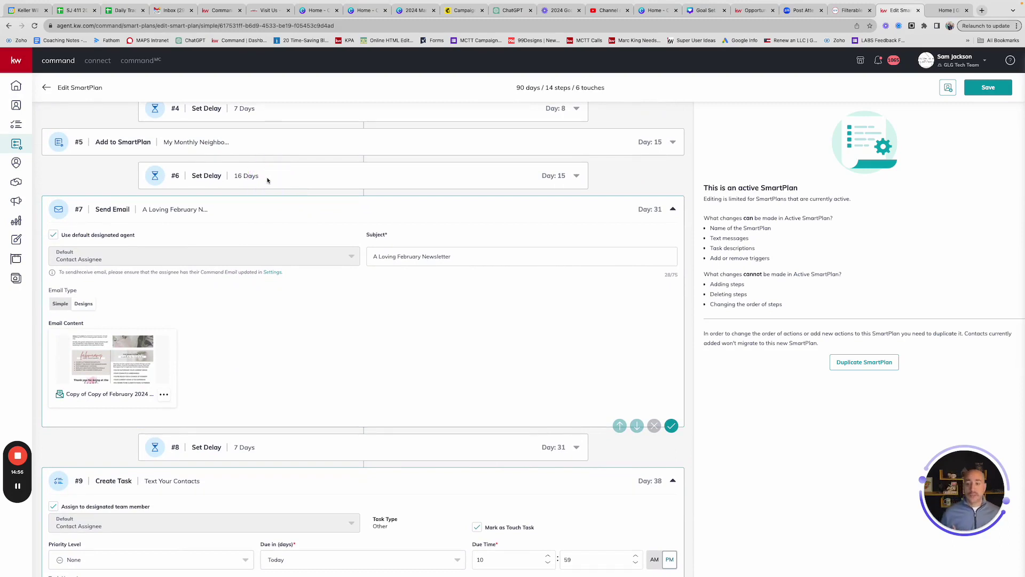
pyautogui.click(267, 181)
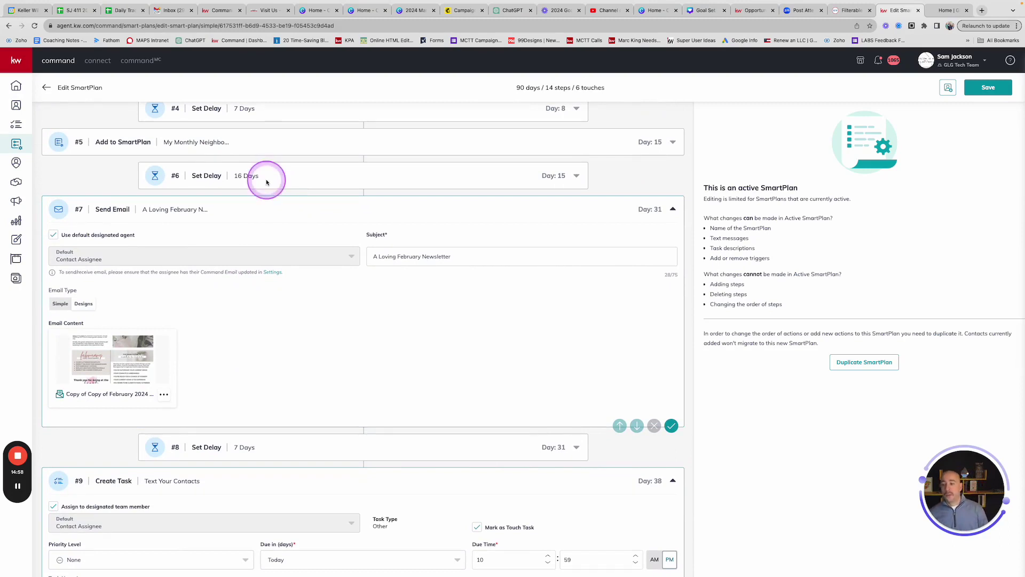
pyautogui.scroll(-2, 235, 257)
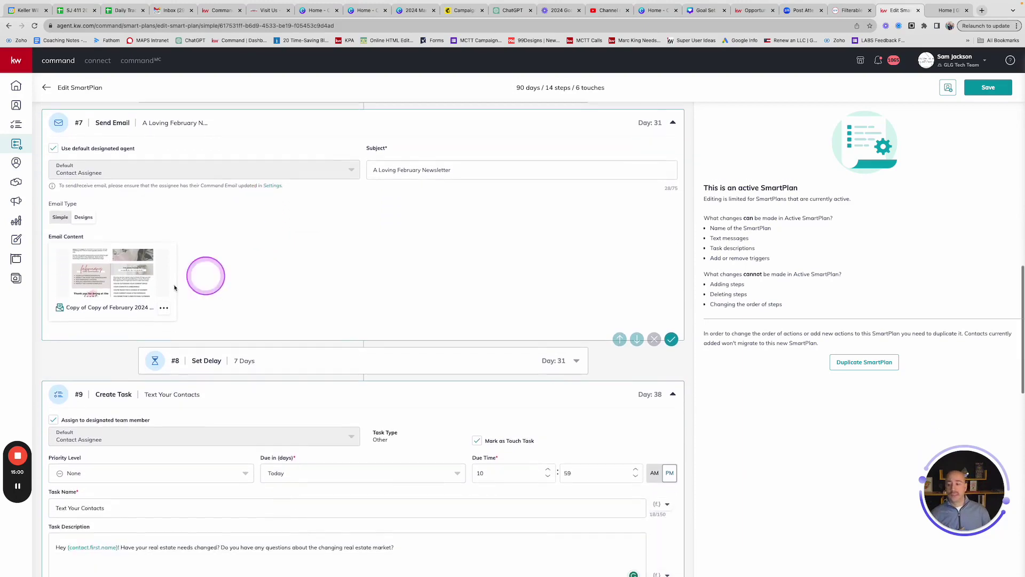
# - Preview step #7's 'A Loving February Newsletter', scroll through it, then close the preview
pyautogui.click(164, 296)
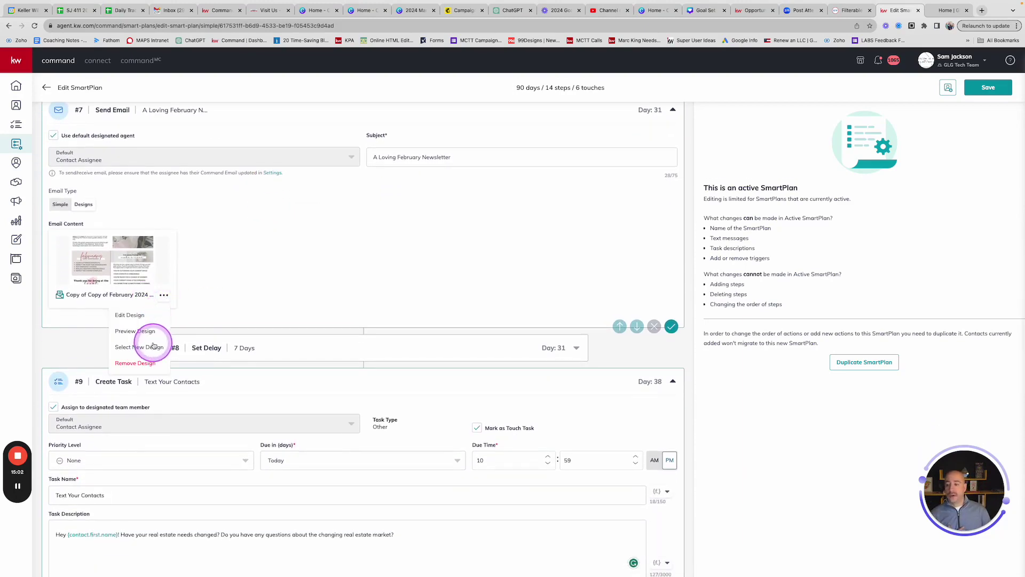
pyautogui.click(137, 332)
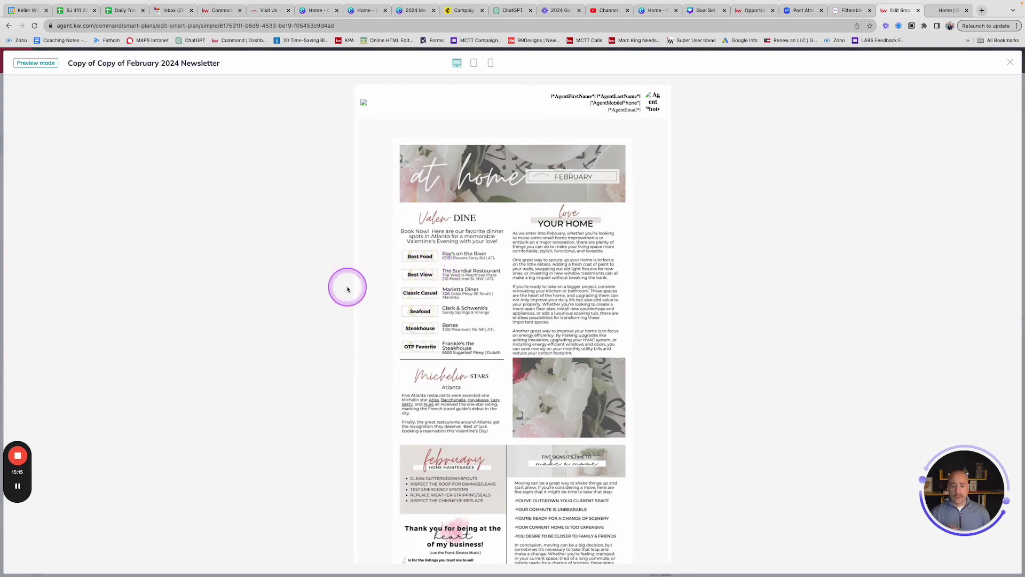
pyautogui.scroll(-2, 436, 349)
pyautogui.scroll(-2, 436, 350)
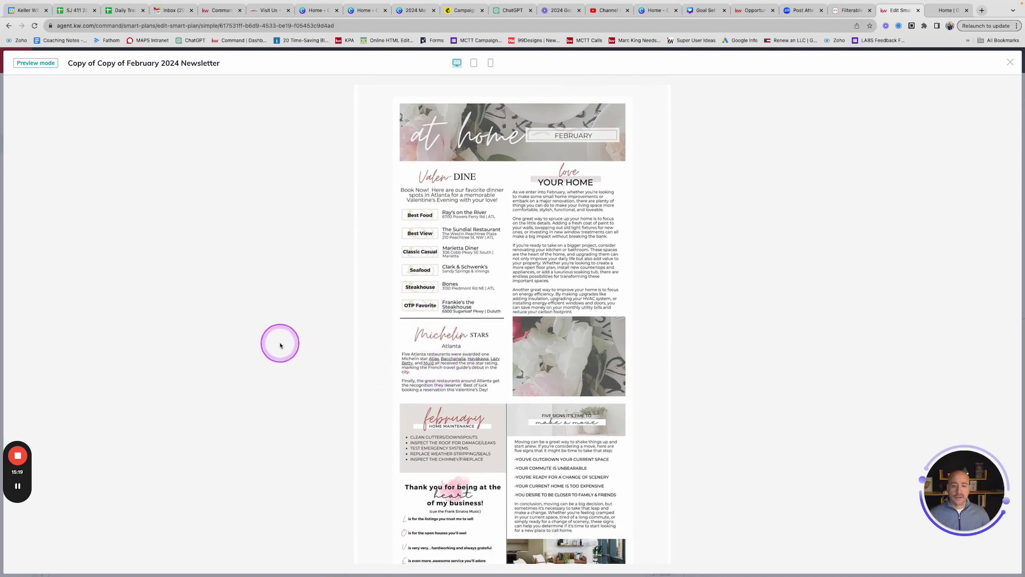
pyautogui.scroll(4, 467, 359)
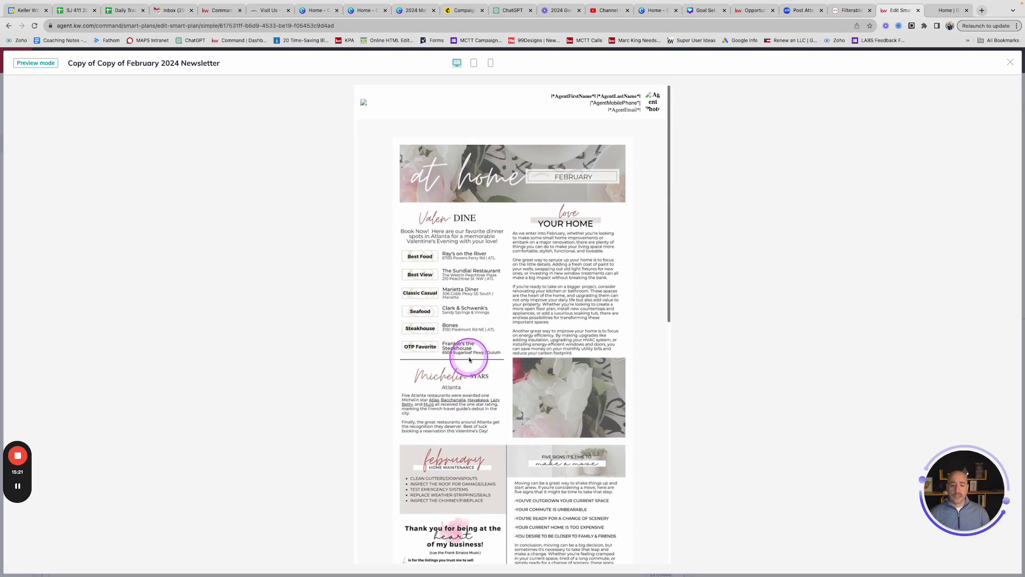
pyautogui.scroll(-12, 467, 360)
pyautogui.scroll(-8, 470, 360)
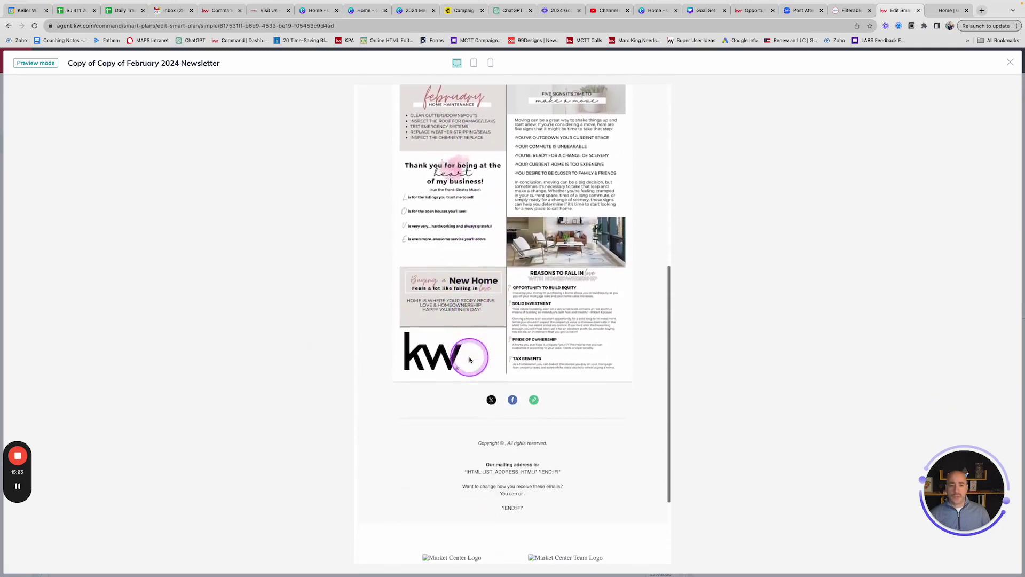
pyautogui.scroll(4, 470, 359)
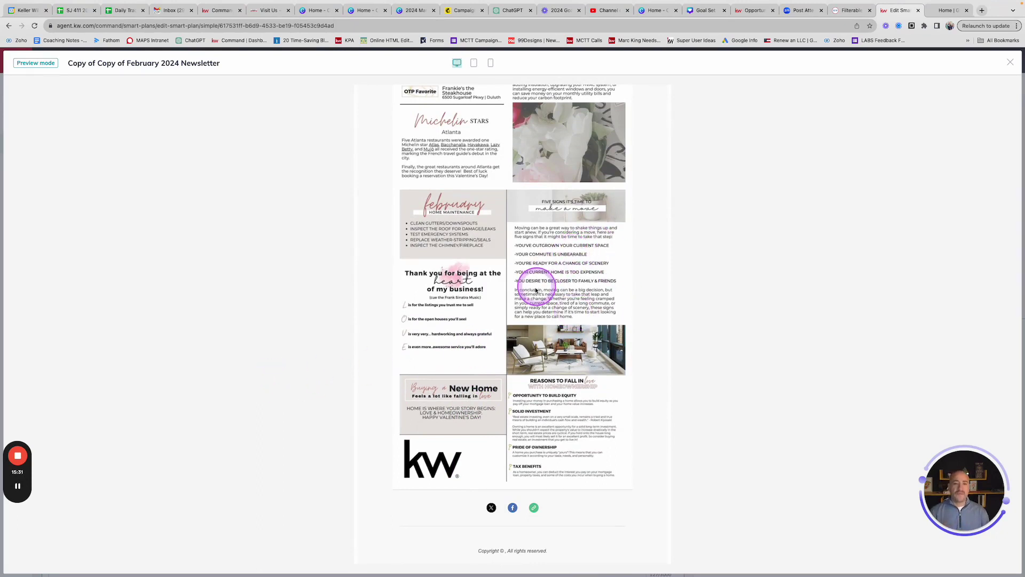
pyautogui.scroll(-2, 373, 319)
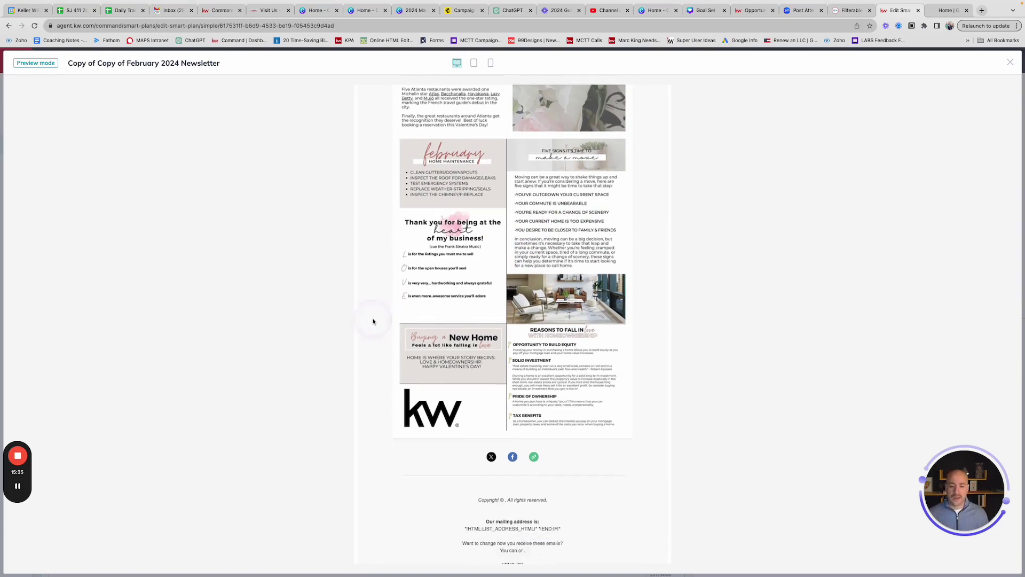
pyautogui.scroll(-5, 376, 320)
pyautogui.scroll(15, 380, 321)
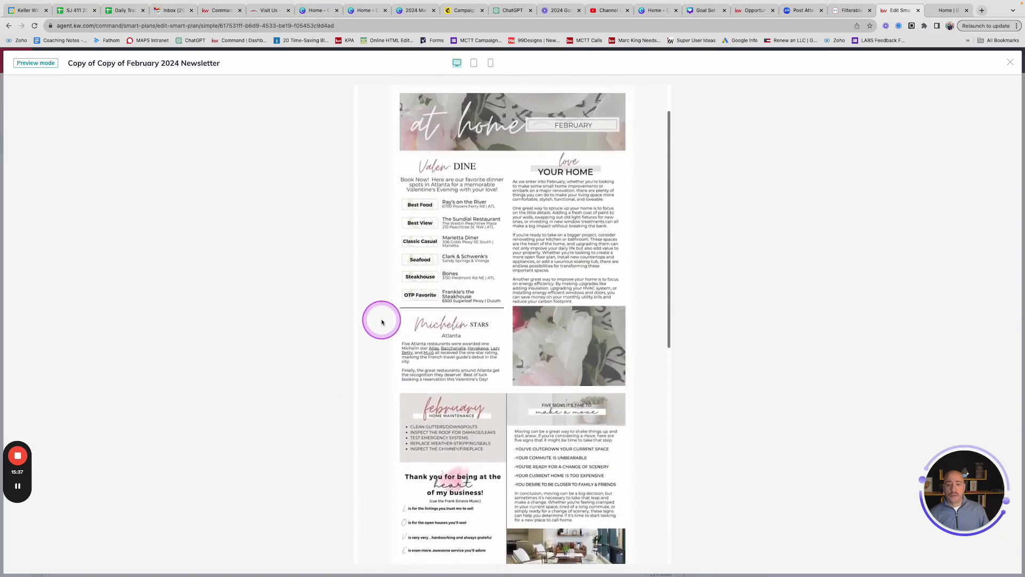
pyautogui.scroll(2, 381, 321)
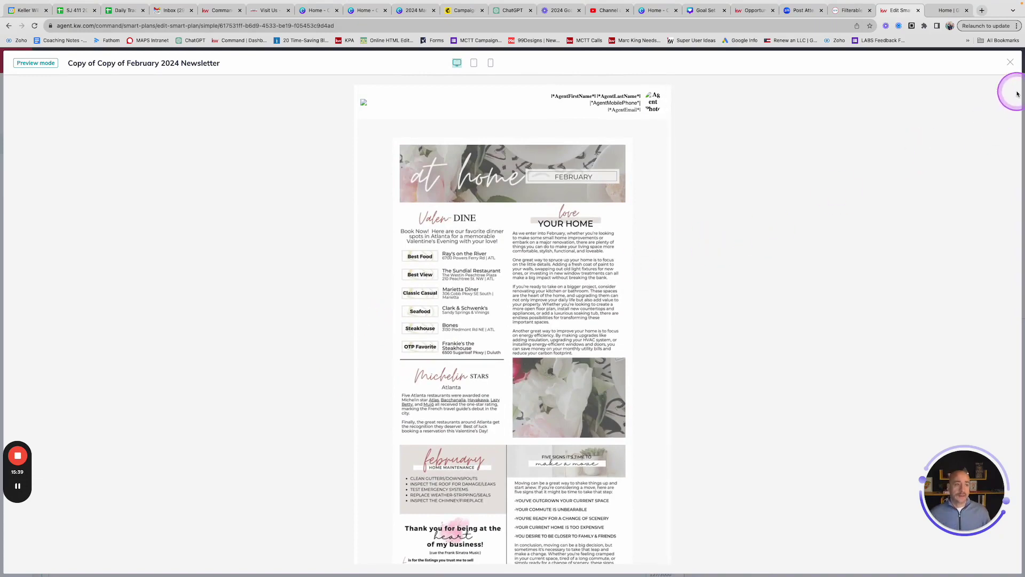
pyautogui.click(1010, 62)
pyautogui.scroll(-2, 386, 357)
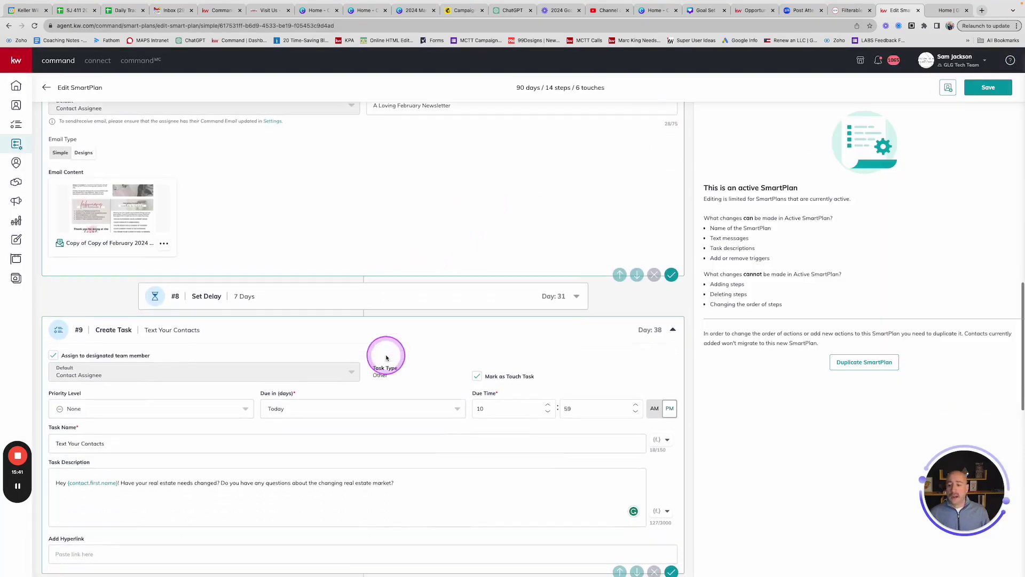
pyautogui.scroll(-3, 386, 356)
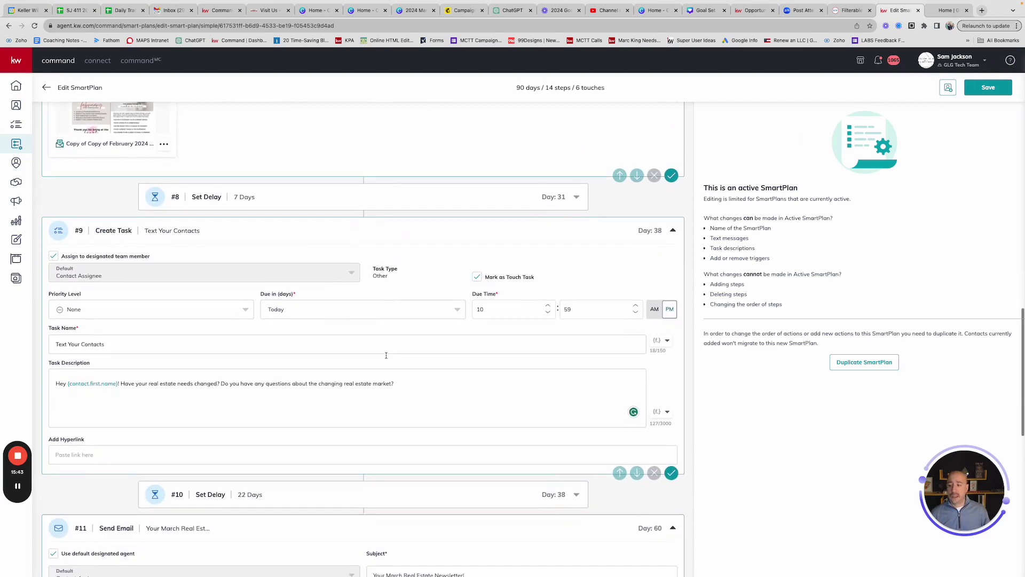
pyautogui.scroll(-3, 386, 355)
pyautogui.click(219, 319)
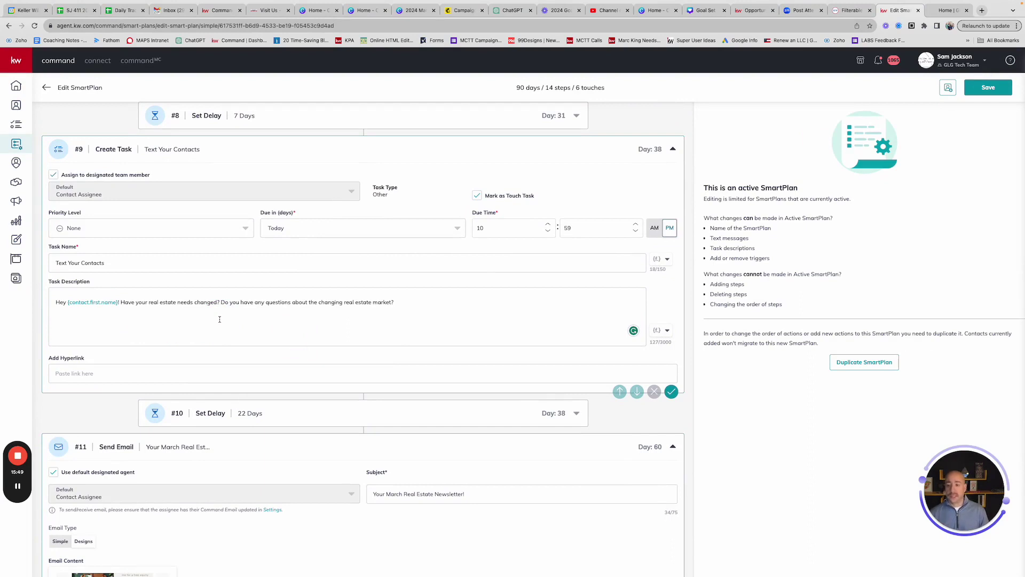
pyautogui.tripleClick(230, 302)
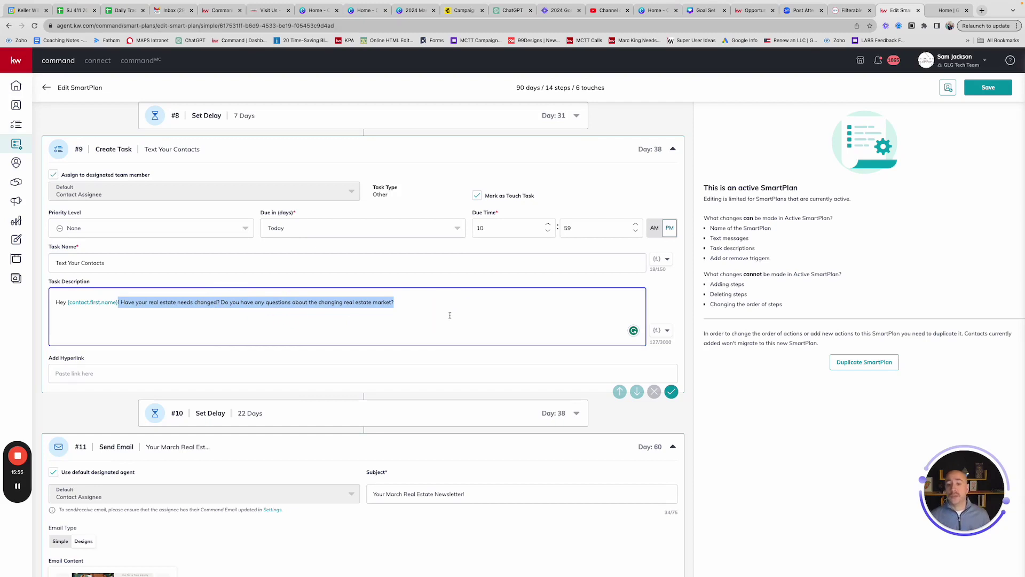
pyautogui.scroll(-2, 456, 313)
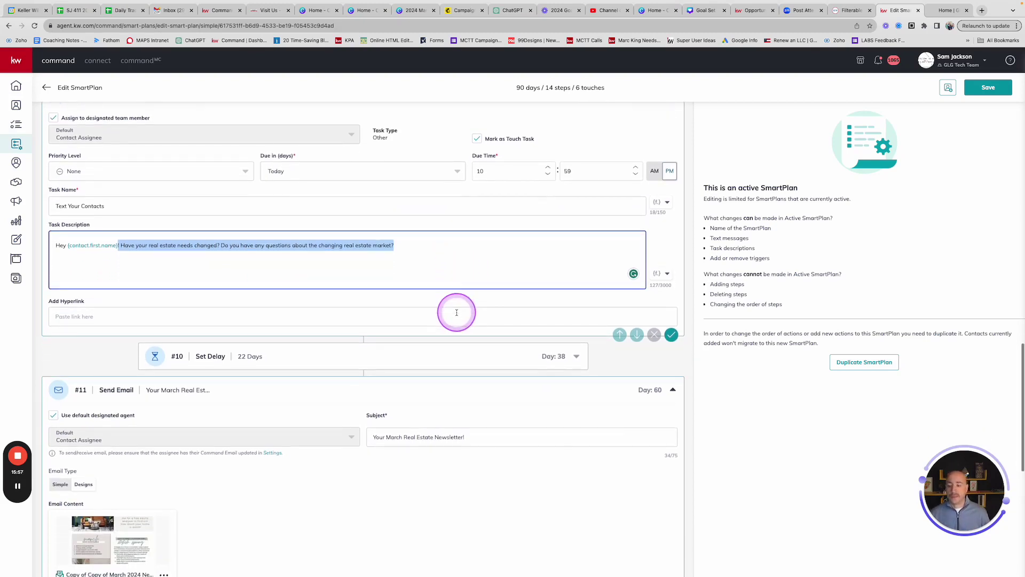
pyautogui.scroll(-2, 457, 313)
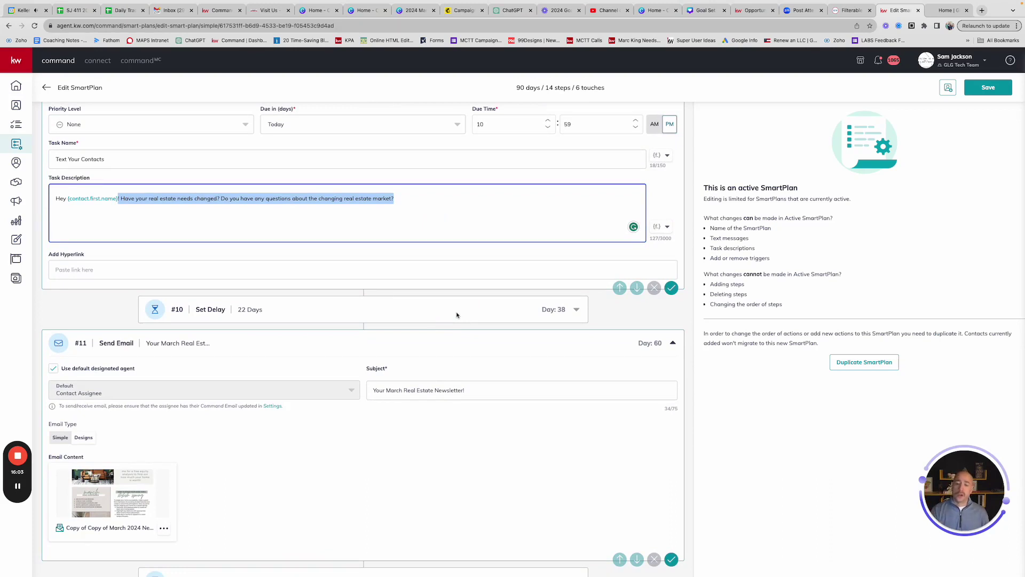
pyautogui.scroll(-2, 456, 315)
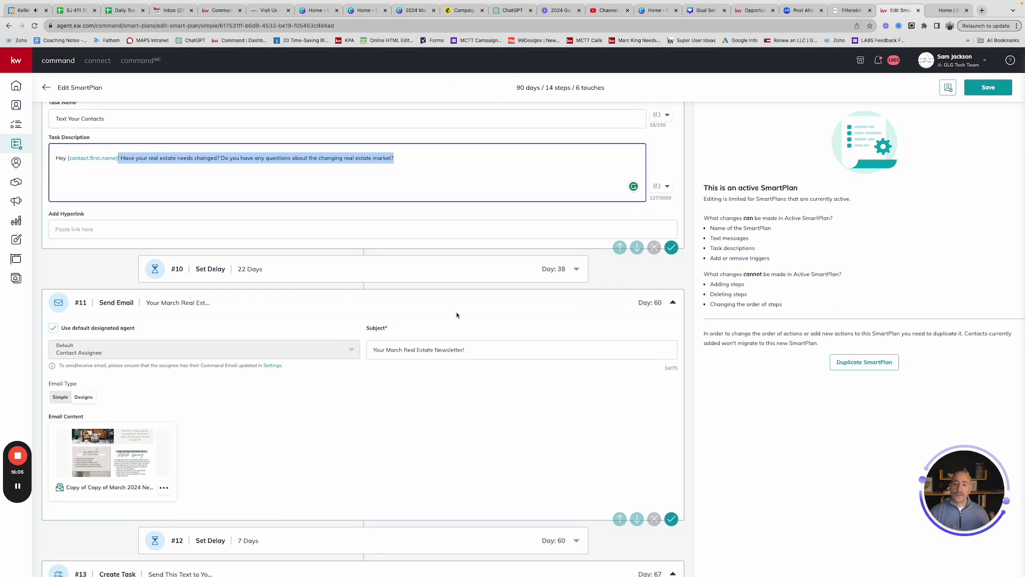
pyautogui.scroll(-5, 456, 315)
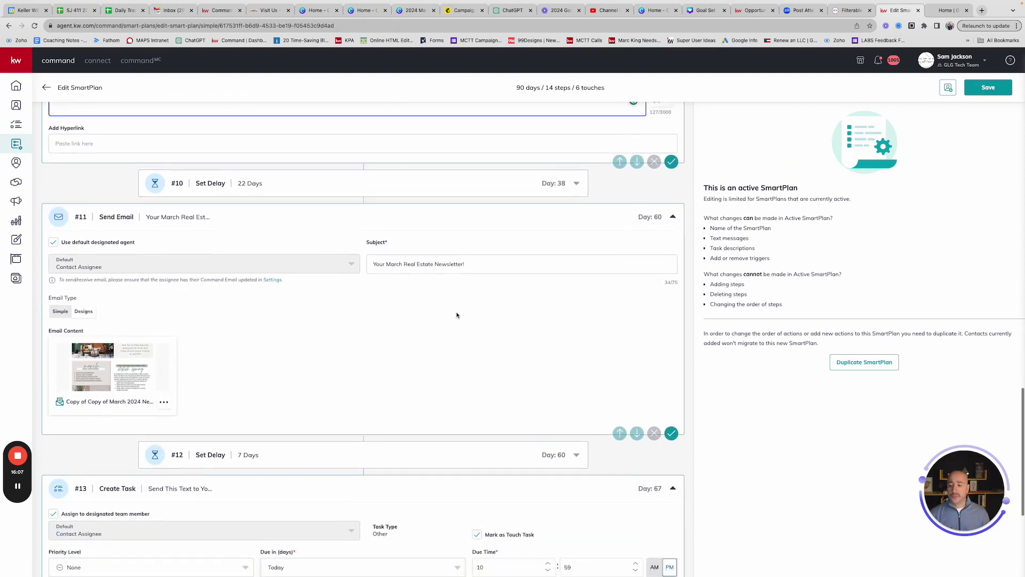
pyautogui.click(164, 351)
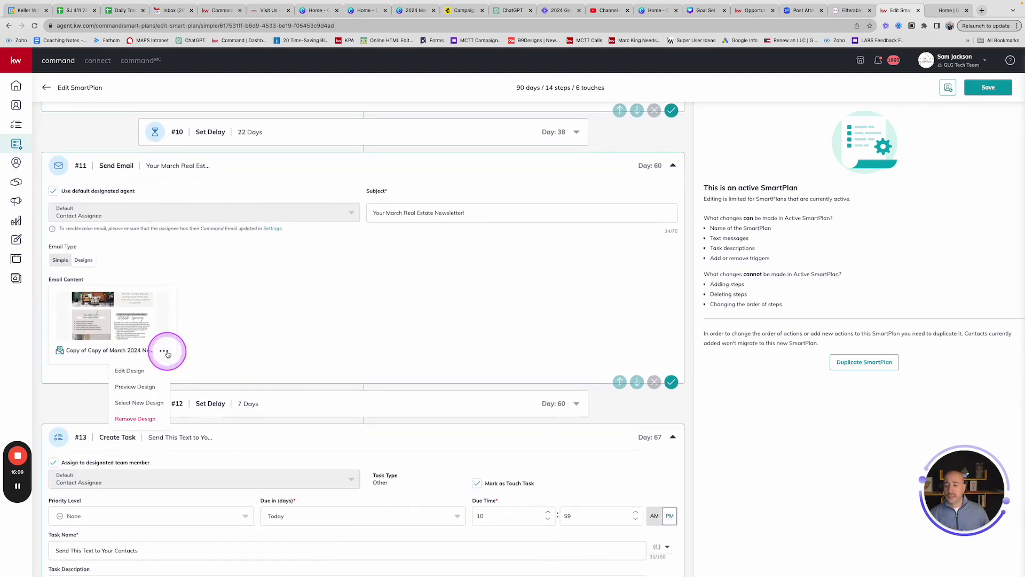
pyautogui.click(132, 387)
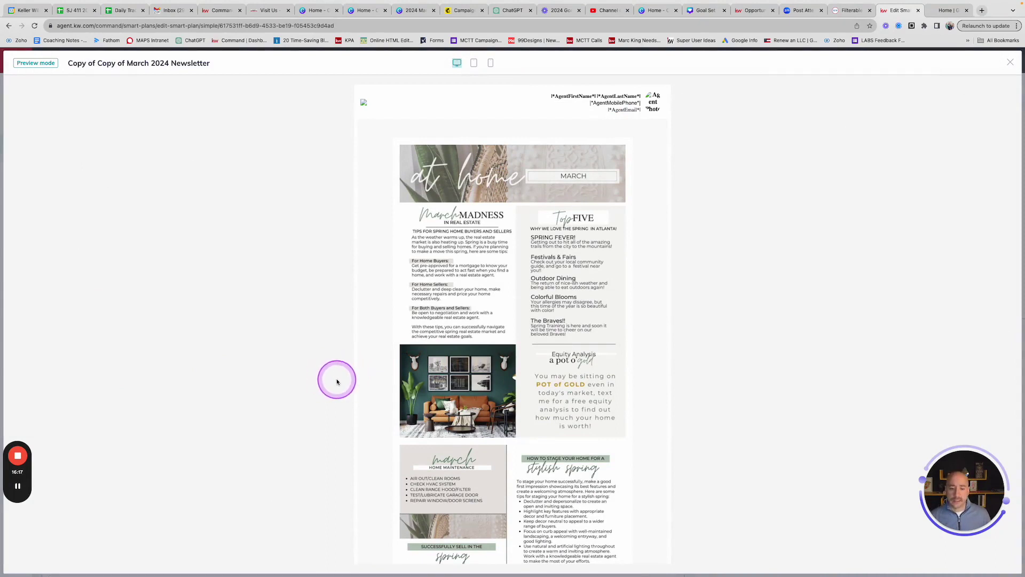
pyautogui.scroll(-3, 476, 405)
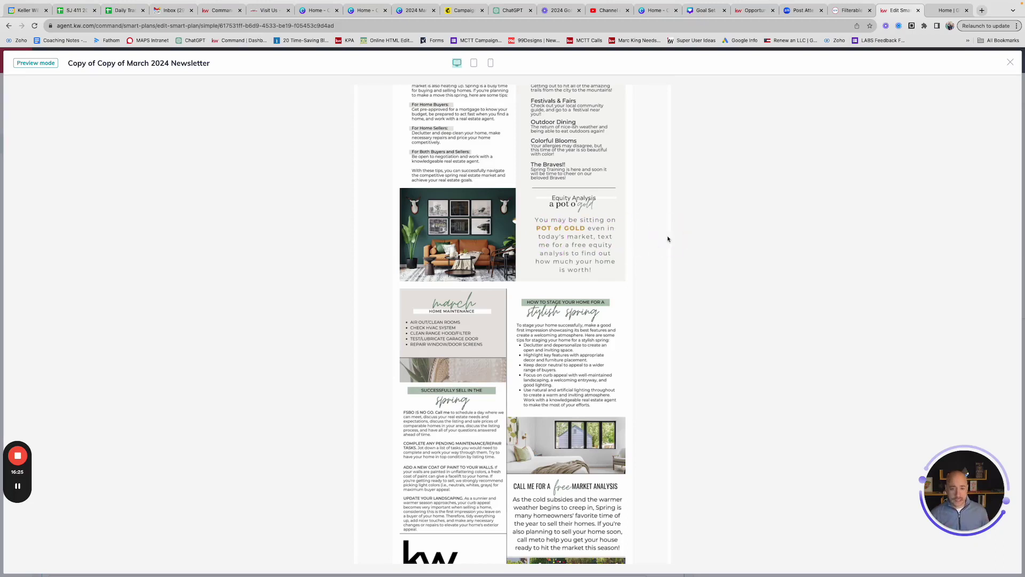
pyautogui.scroll(-4, 668, 238)
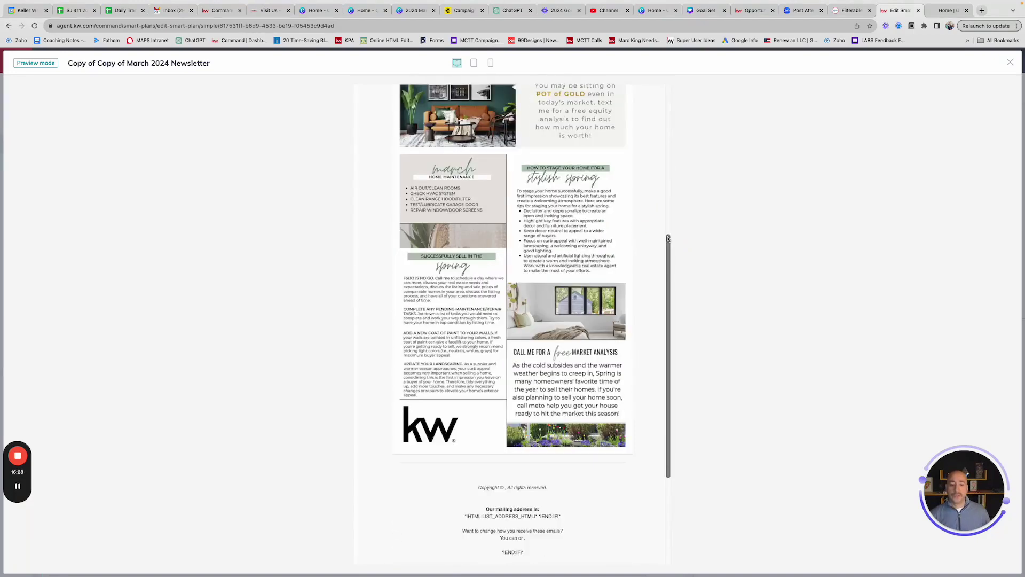
pyautogui.scroll(-2, 668, 238)
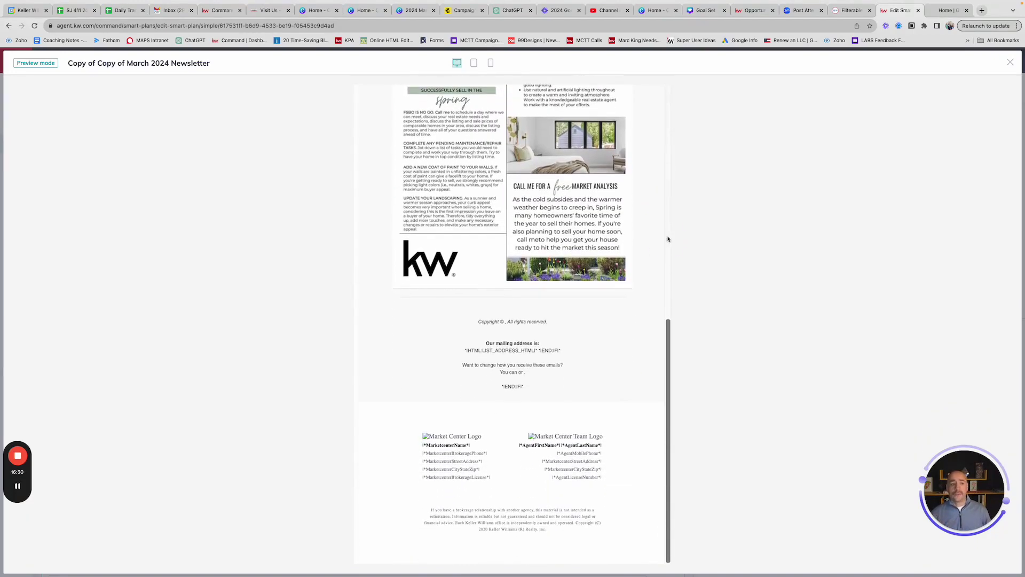
pyautogui.click(668, 238)
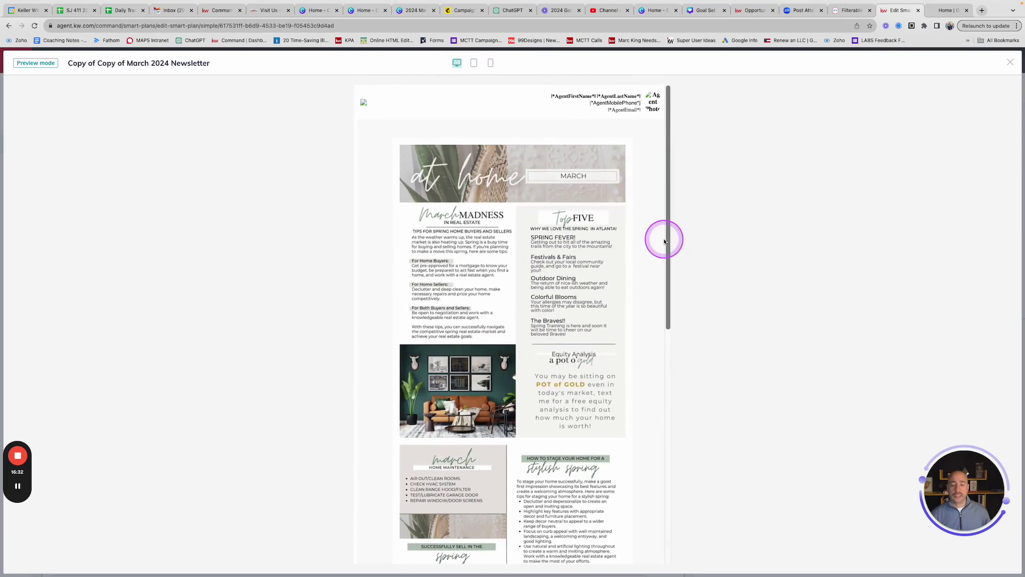
pyautogui.click(1010, 61)
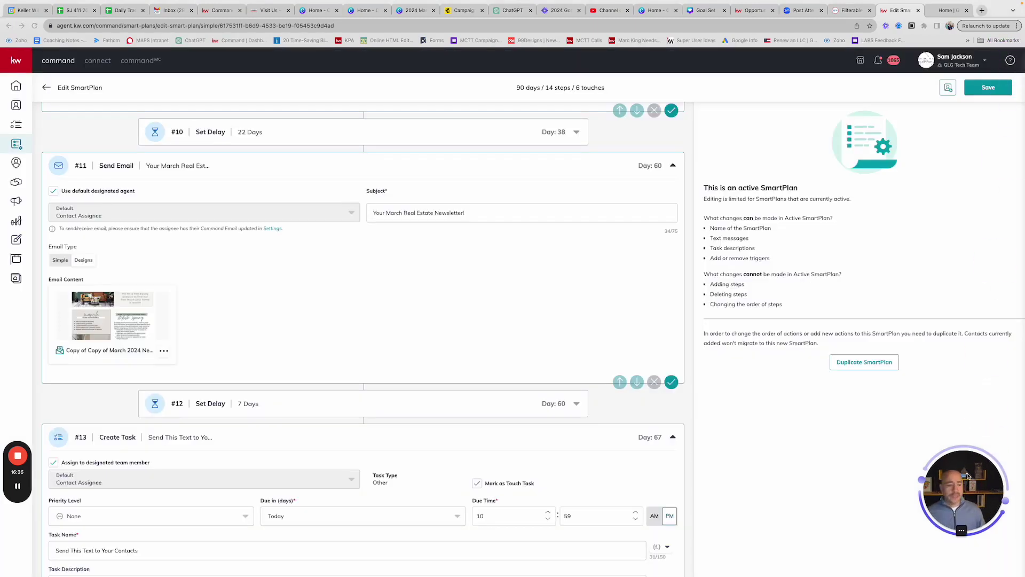
pyautogui.moveTo(968, 475); pyautogui.dragTo(392, 243)
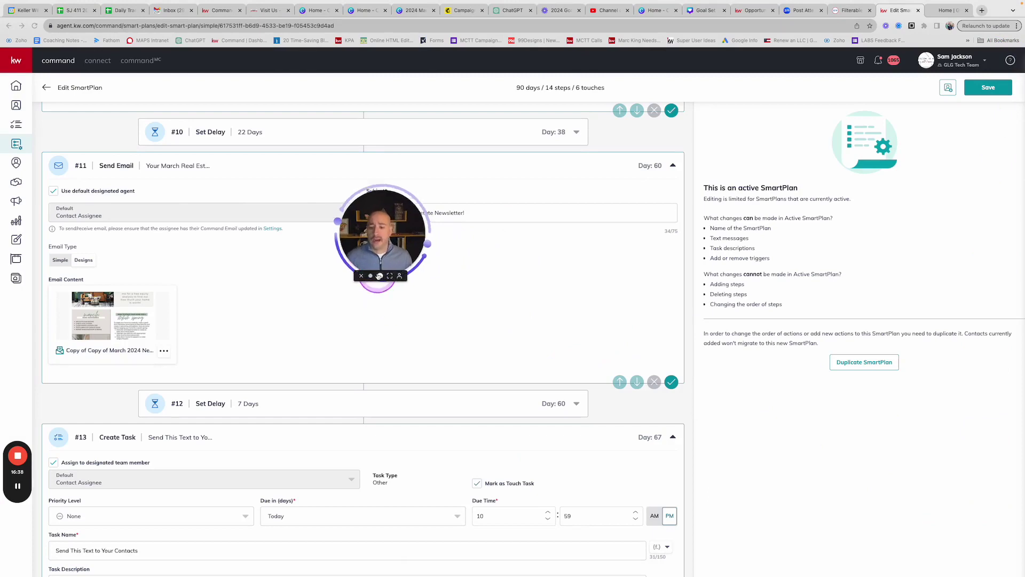
pyautogui.click(379, 276)
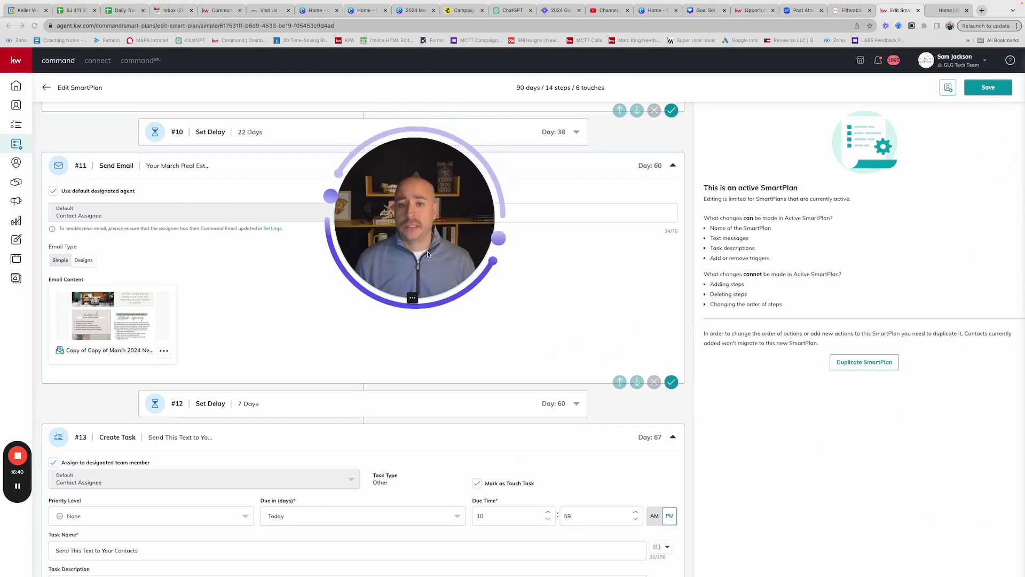